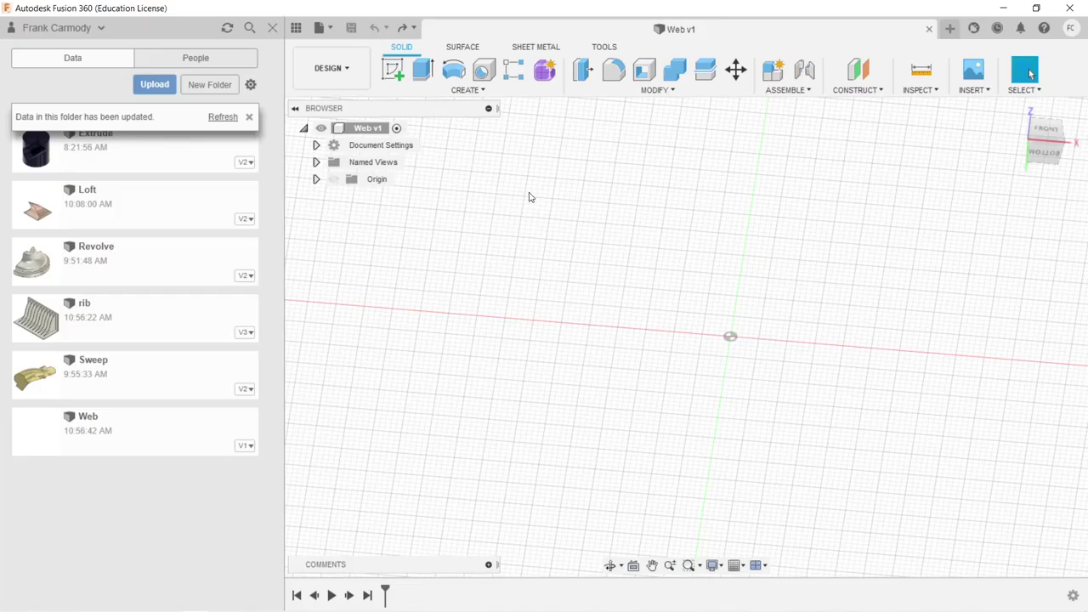
Step: Start a sketch on the XY plane and draw a vertical line about 7.5 in long along the Y axis, through the origin
left_click(272, 27)
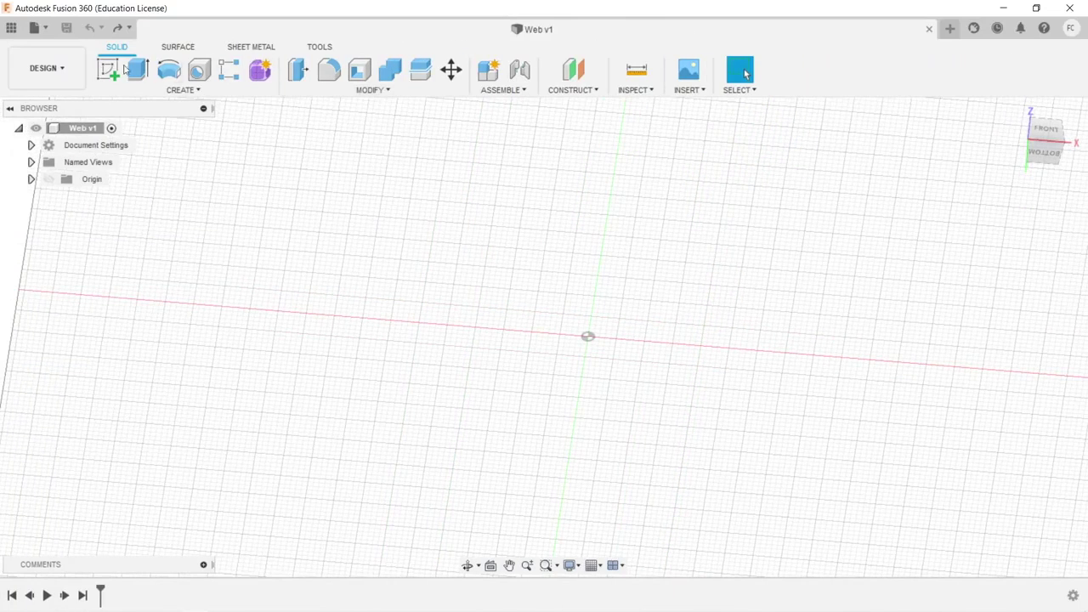
left_click(108, 70)
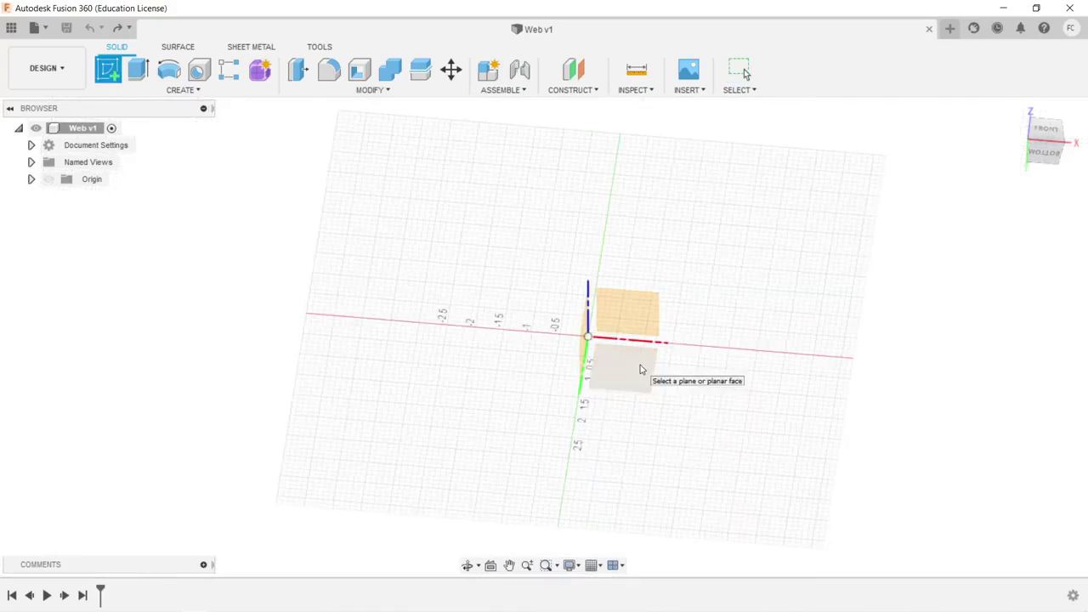
left_click(642, 366)
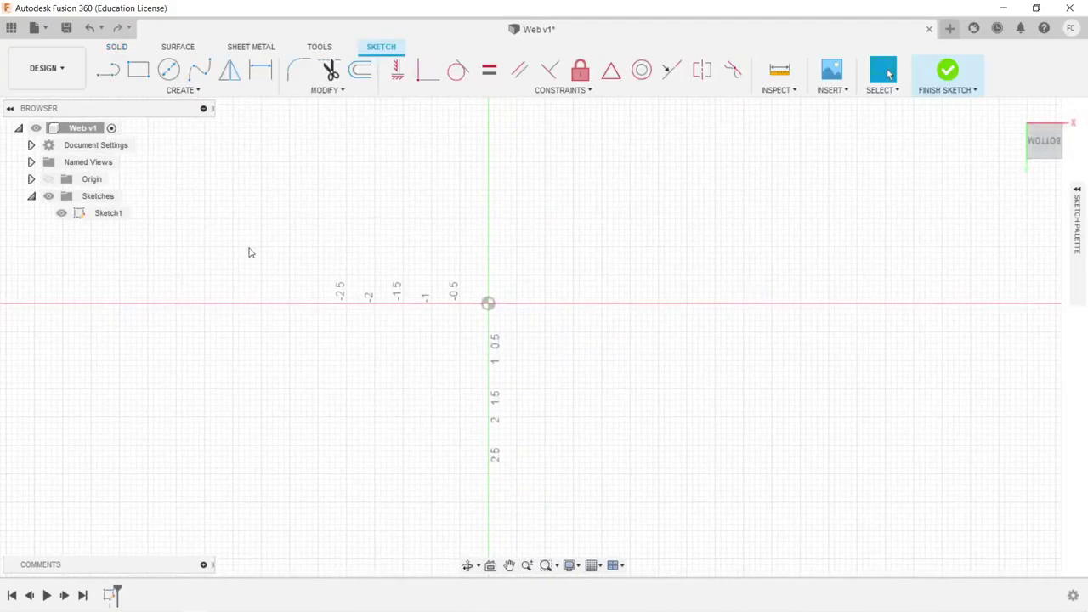
left_click(108, 70)
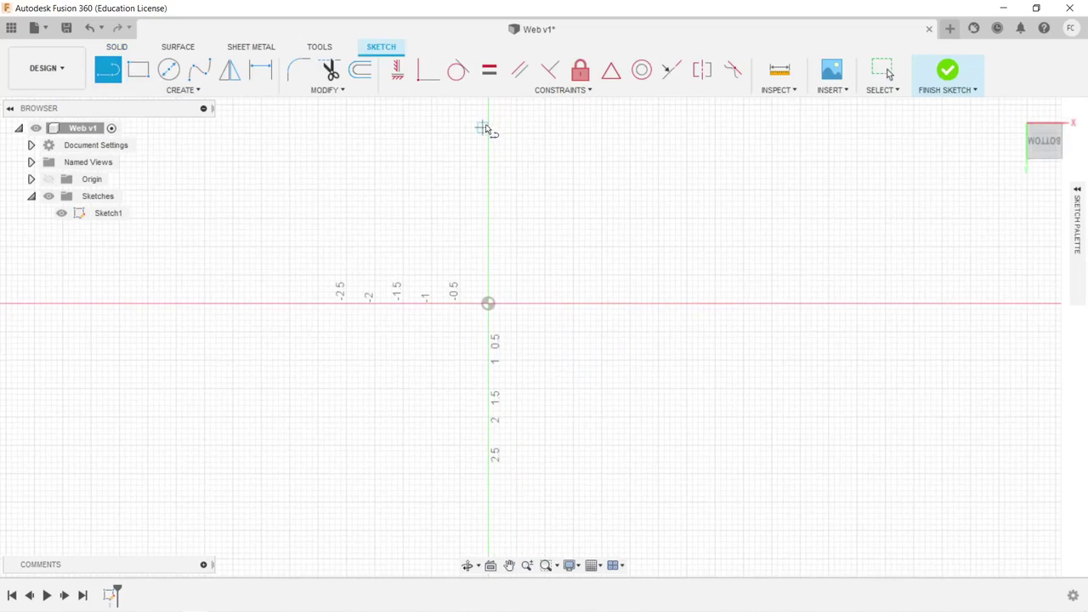
left_click(488, 116)
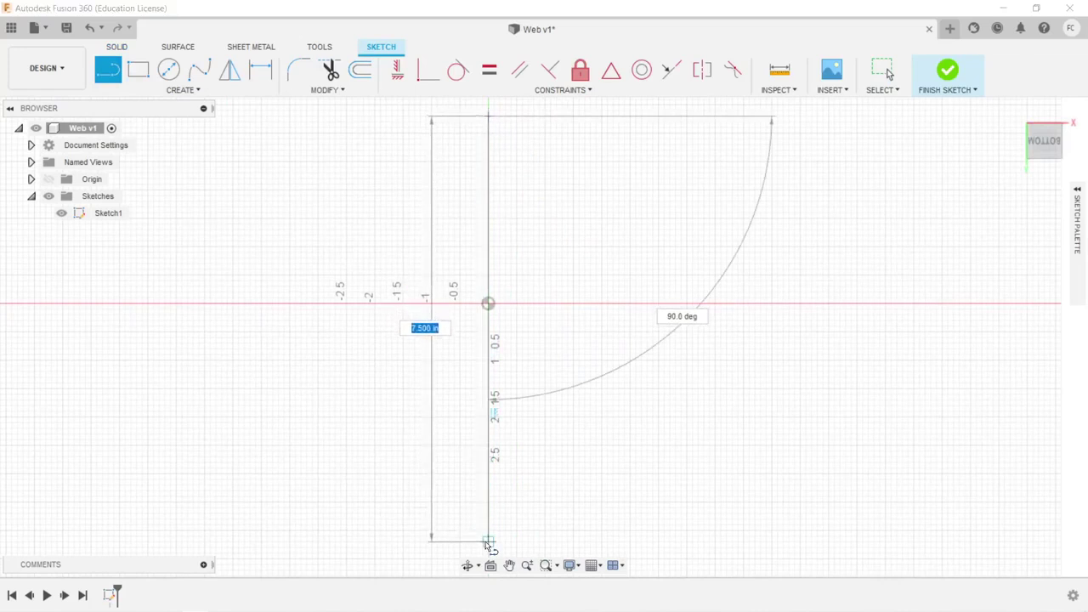
left_click(488, 542)
right_click(545, 457)
left_click(604, 464)
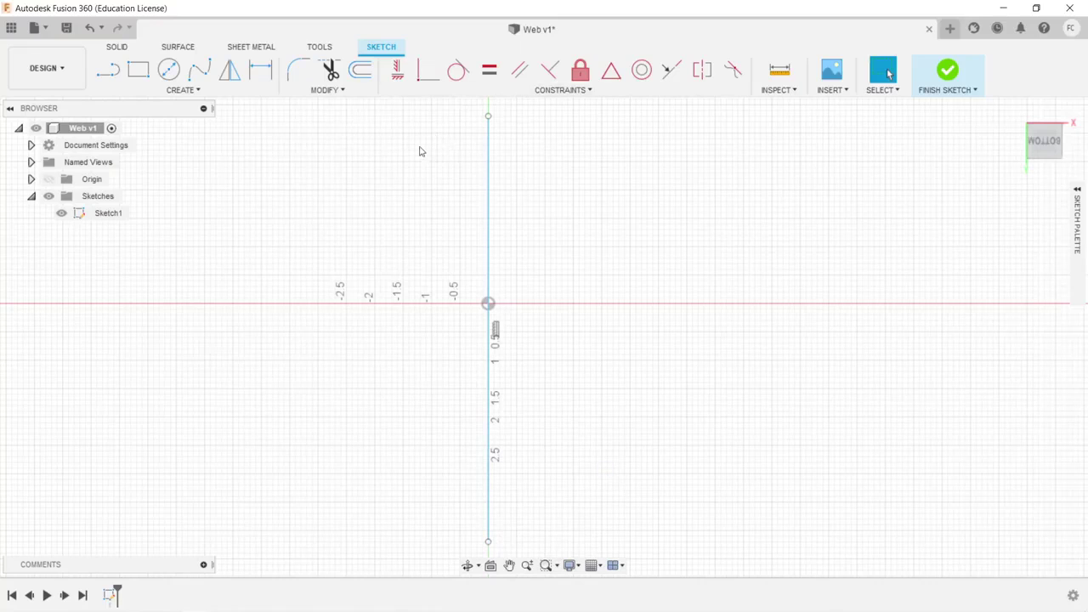
Step: Dimension the vertical line's length and set it to 12 in
left_click(260, 72)
left_click(490, 214)
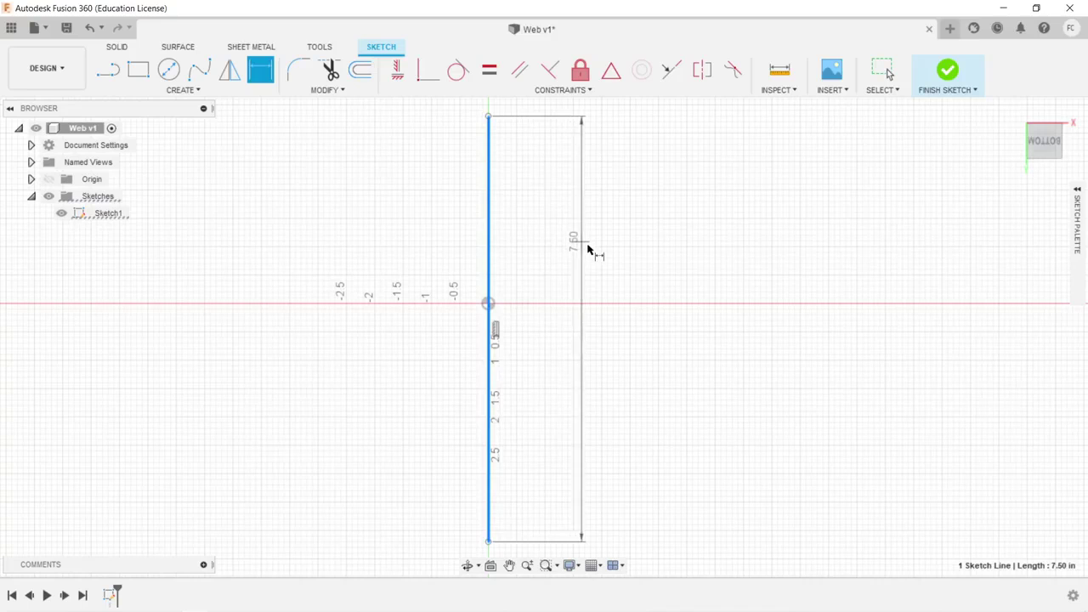
left_click(591, 249)
type("12")
key("Return")
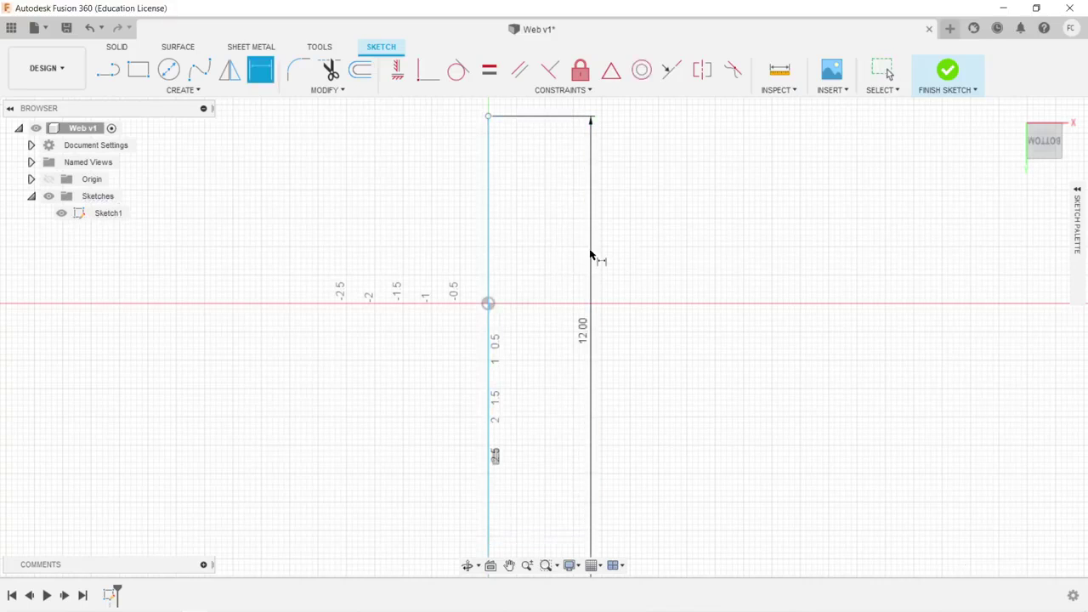
Step: Draw a wavy fit-point spline from the line's lower end through five intermediate points to its upper end, closing the profile, and finish the sketch
scroll(692, 309, "down", 5)
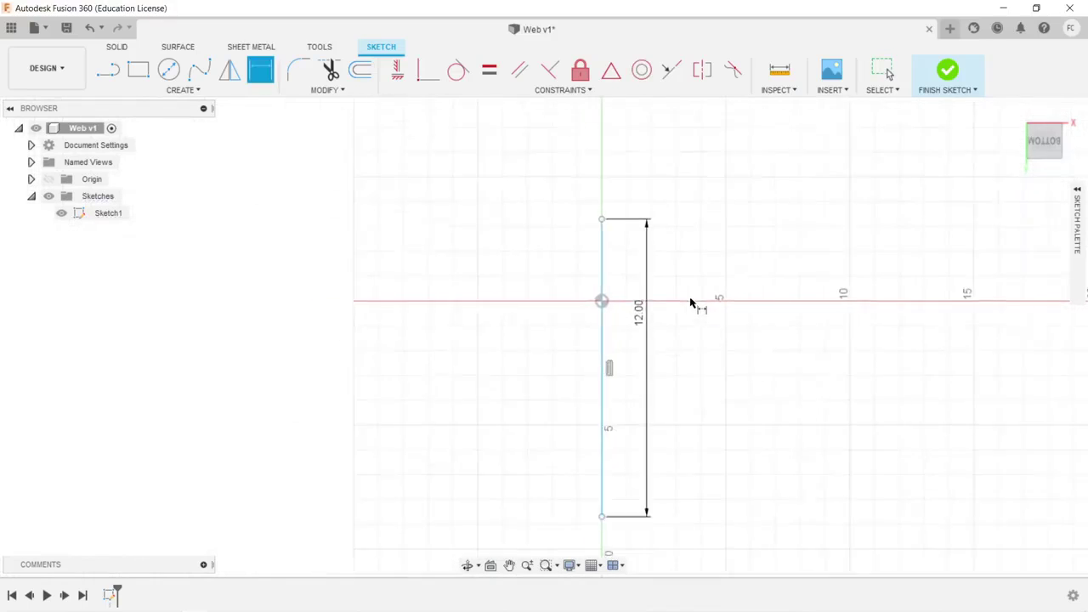
mouse_move(746, 354)
middle_mouse_down()
mouse_move(598, 241)
mouse_move(589, 245)
middle_mouse_up()
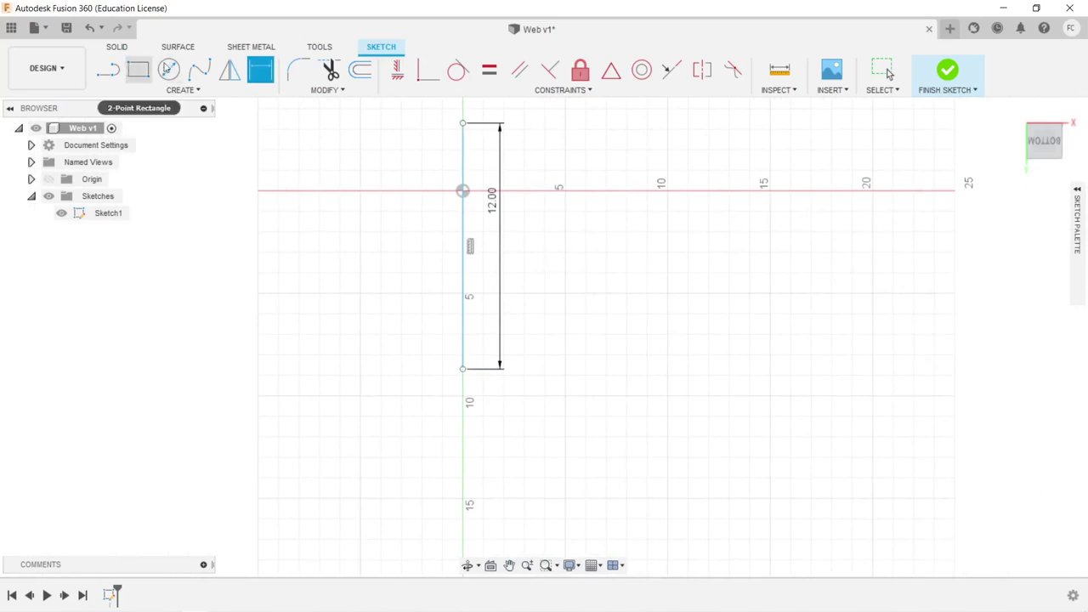
left_click(196, 72)
left_click(462, 370)
left_click(427, 342)
left_click(342, 329)
left_click(319, 247)
left_click(390, 213)
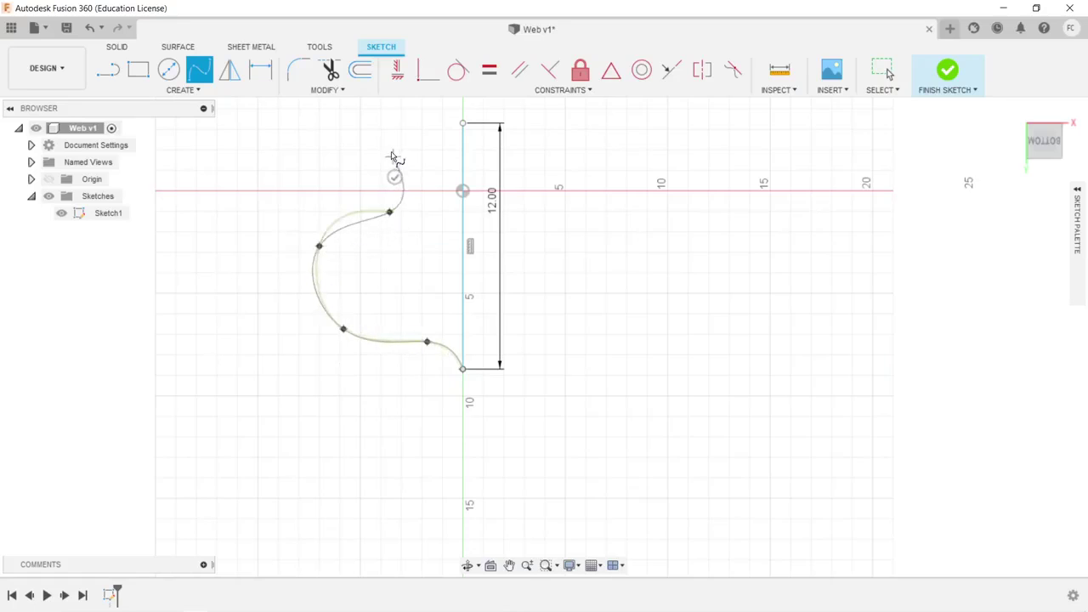
left_click(390, 143)
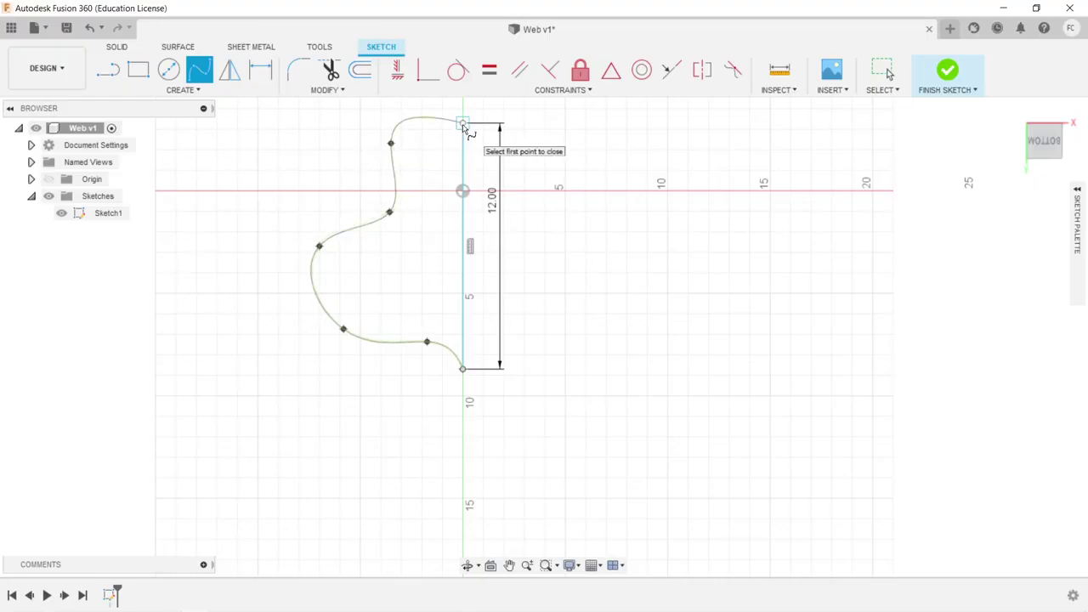
left_click(463, 123)
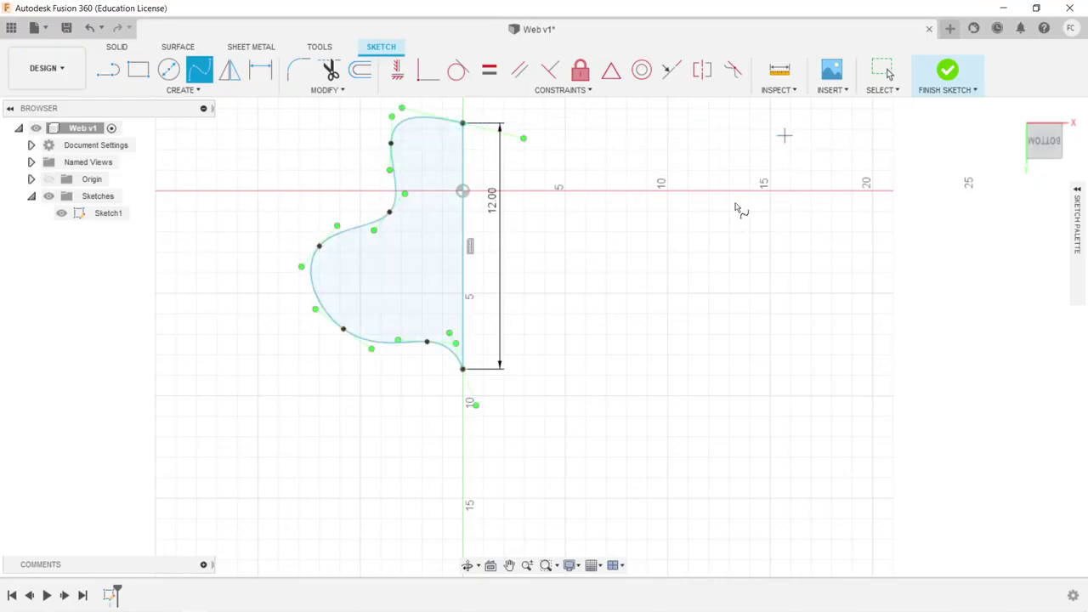
left_click(948, 71)
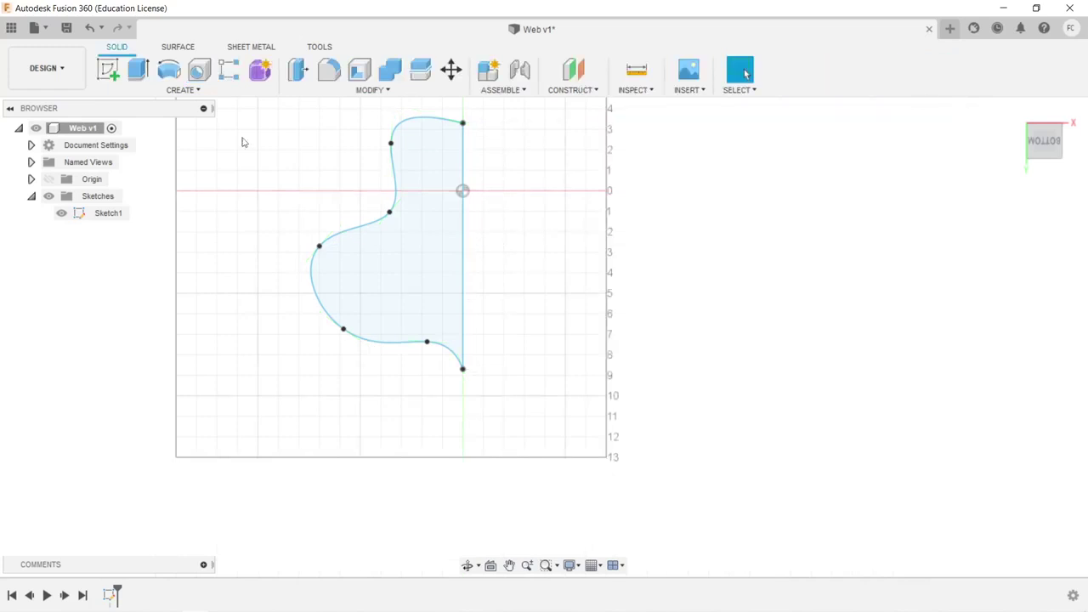
Step: Revolve the closed spline profile 180 degrees about the straight vertical line as a new body
left_click(183, 89)
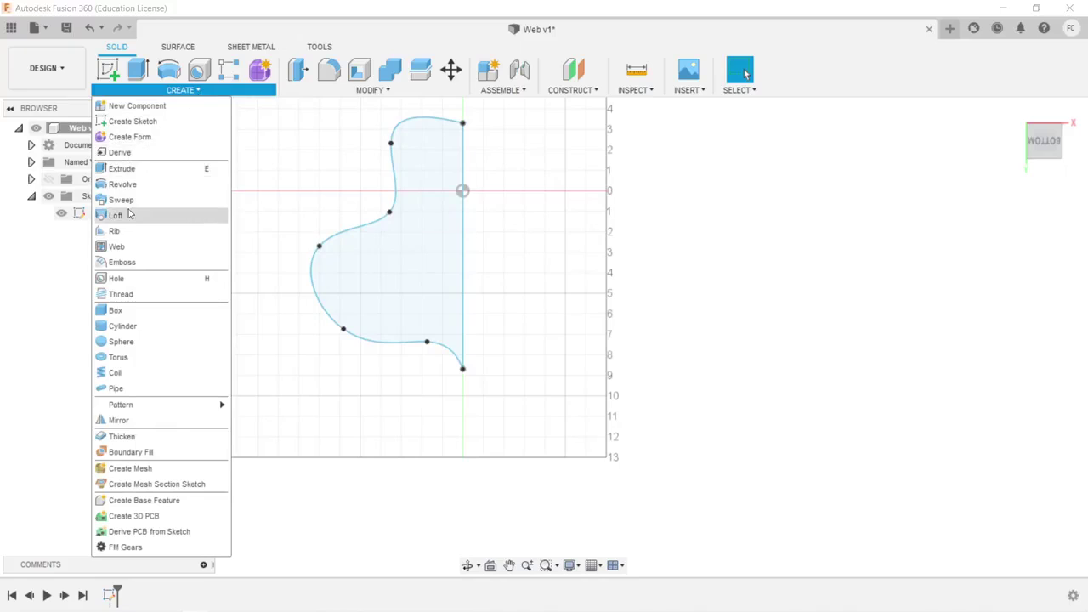
left_click(124, 184)
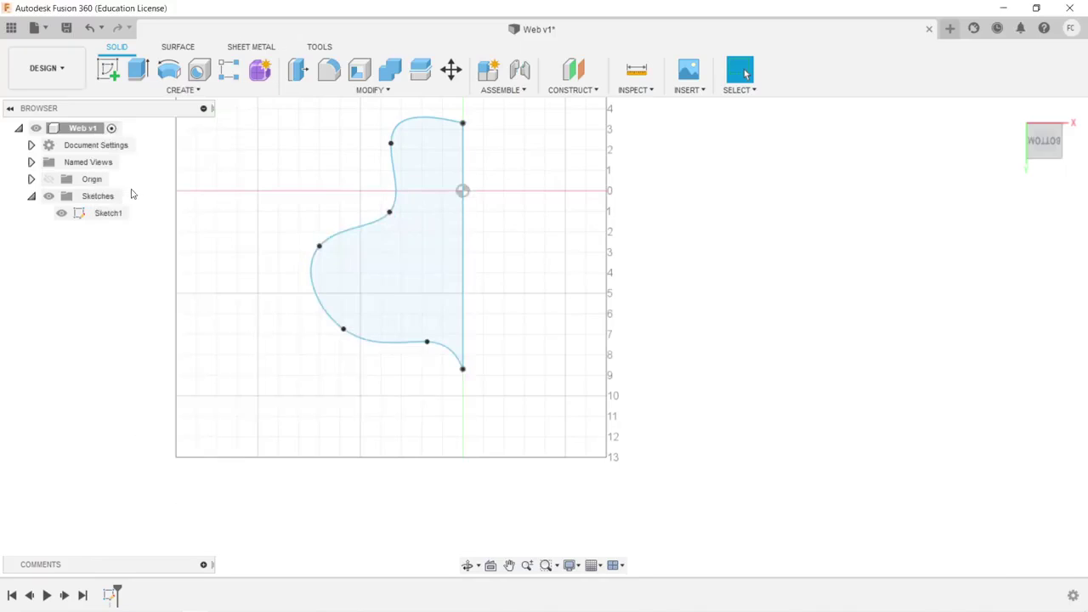
left_click(464, 223)
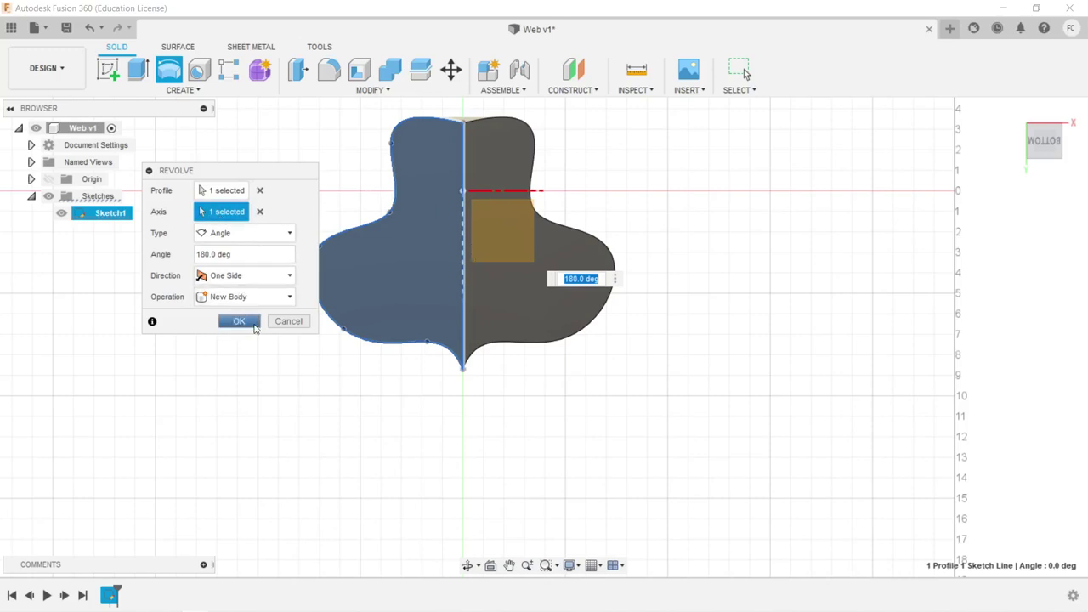
left_click(239, 322)
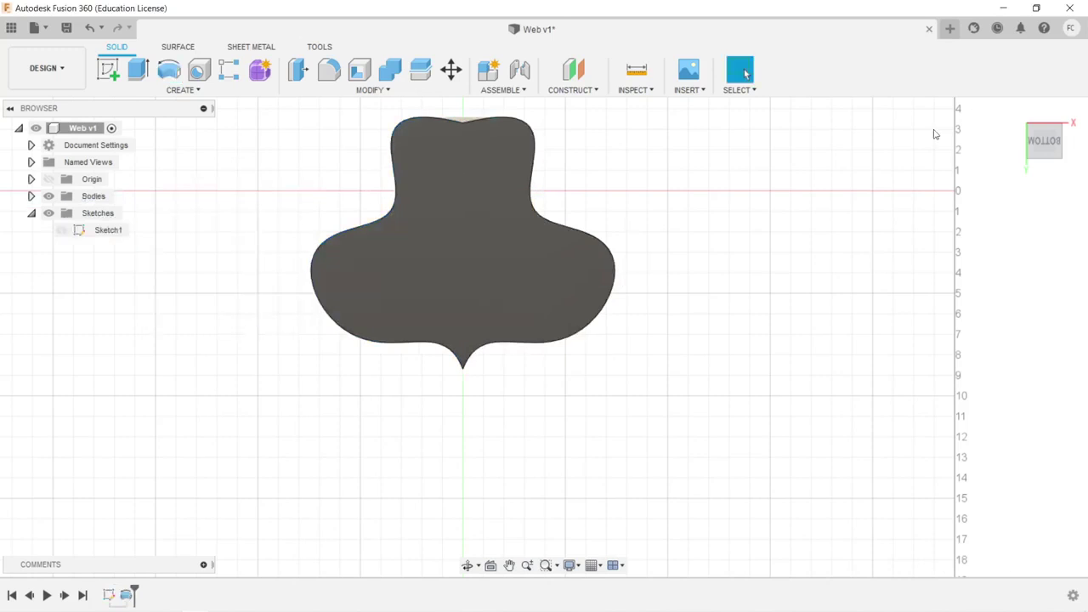
Step: Shell the half-revolved body with its flat face removed and an inside thickness of 0.125 in
mouse_move(1039, 145)
left_mouse_down()
mouse_move(1004, 128)
mouse_move(1020, 119)
mouse_move(1012, 110)
mouse_move(978, 119)
mouse_move(1004, 170)
mouse_move(1033, 149)
left_mouse_up()
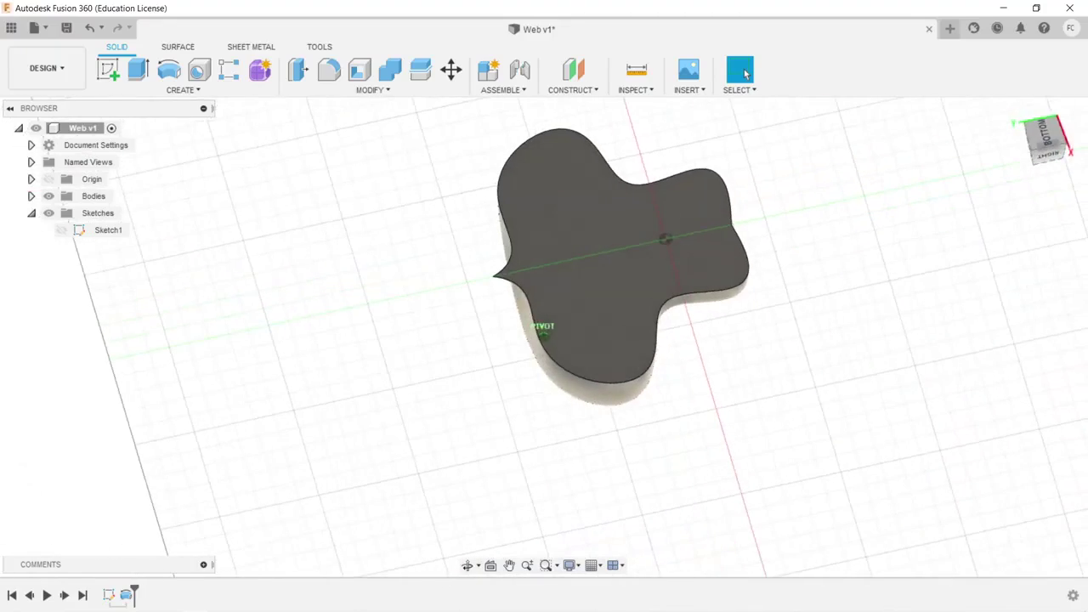
left_click(388, 92)
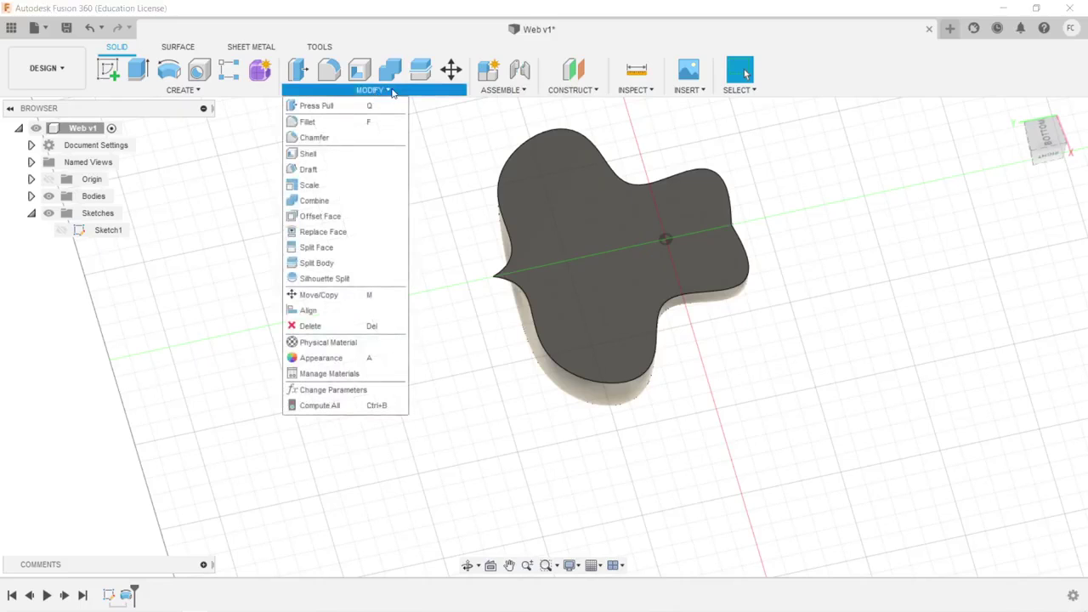
left_click(338, 155)
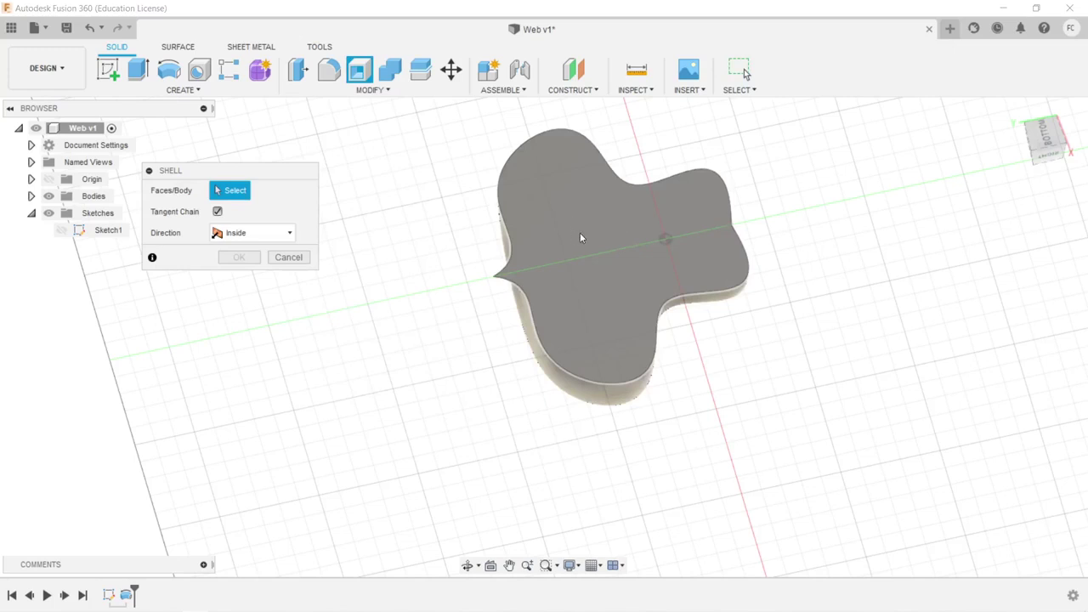
left_click(582, 236)
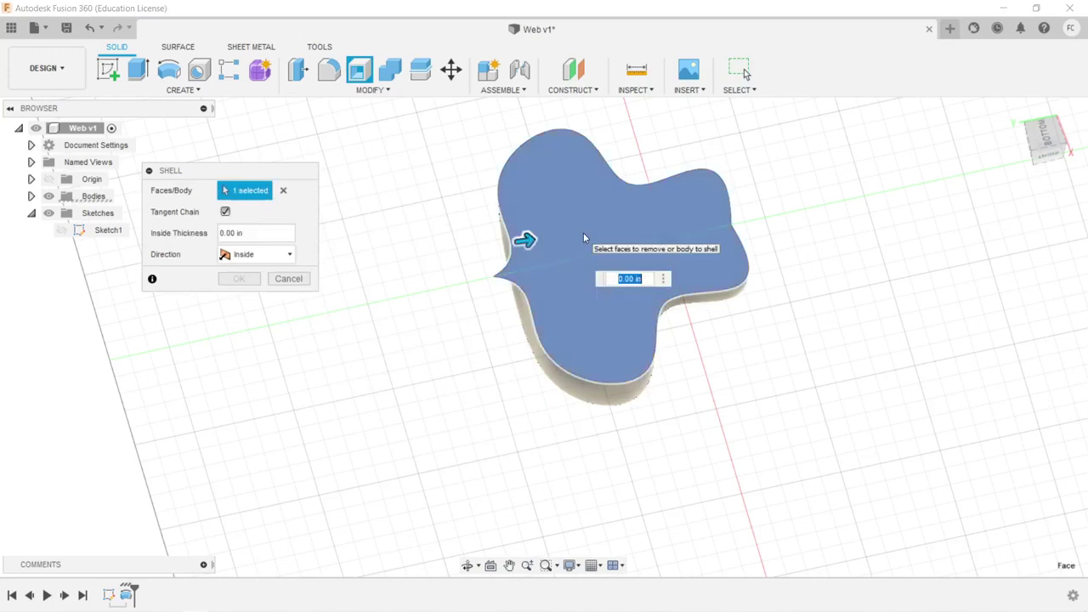
left_click(238, 232)
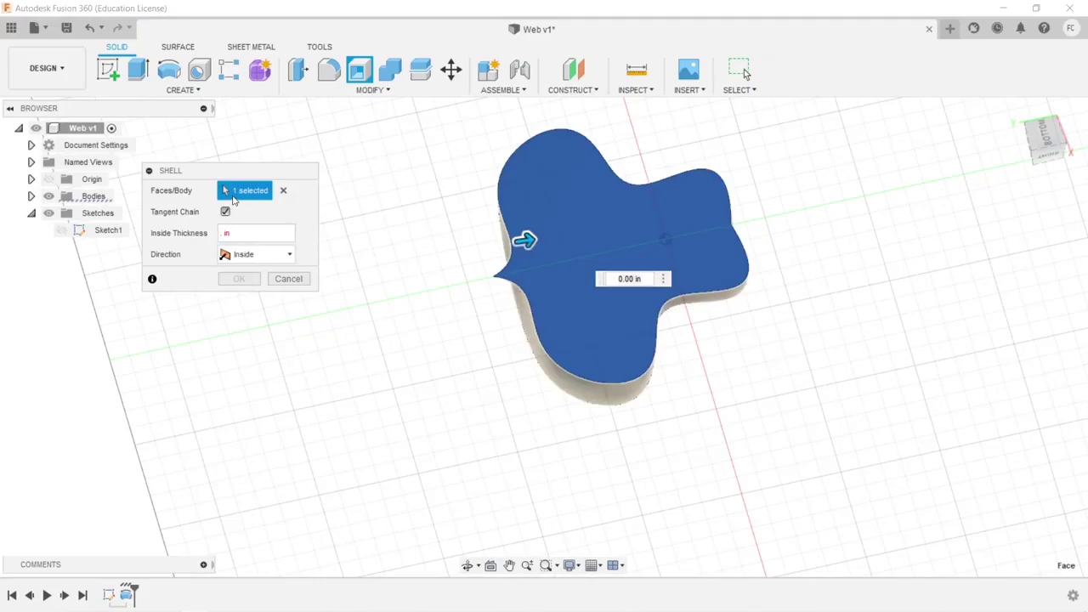
type(".125")
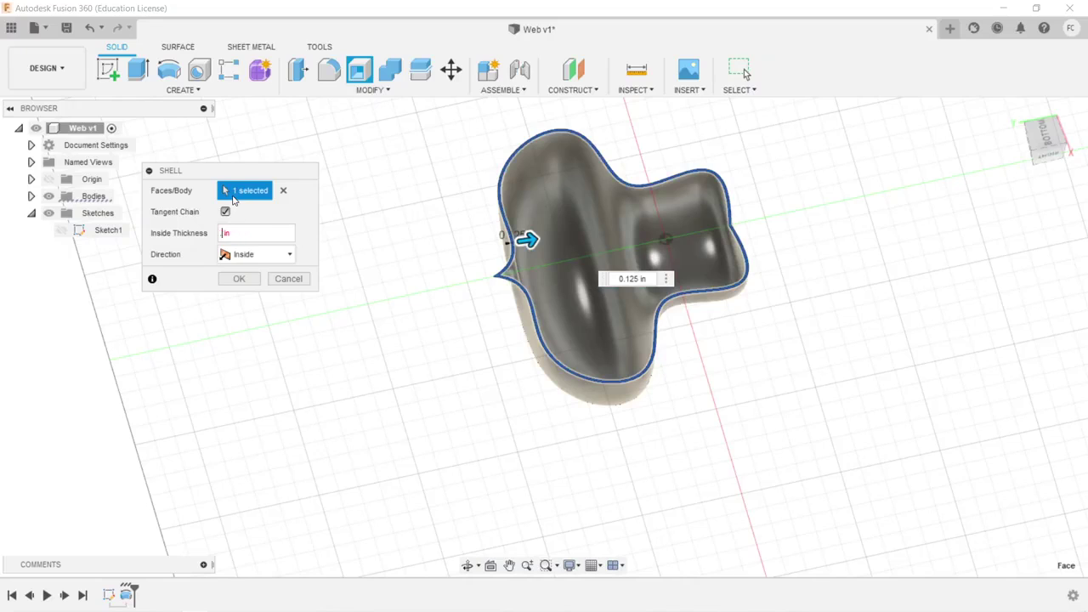
key("Return")
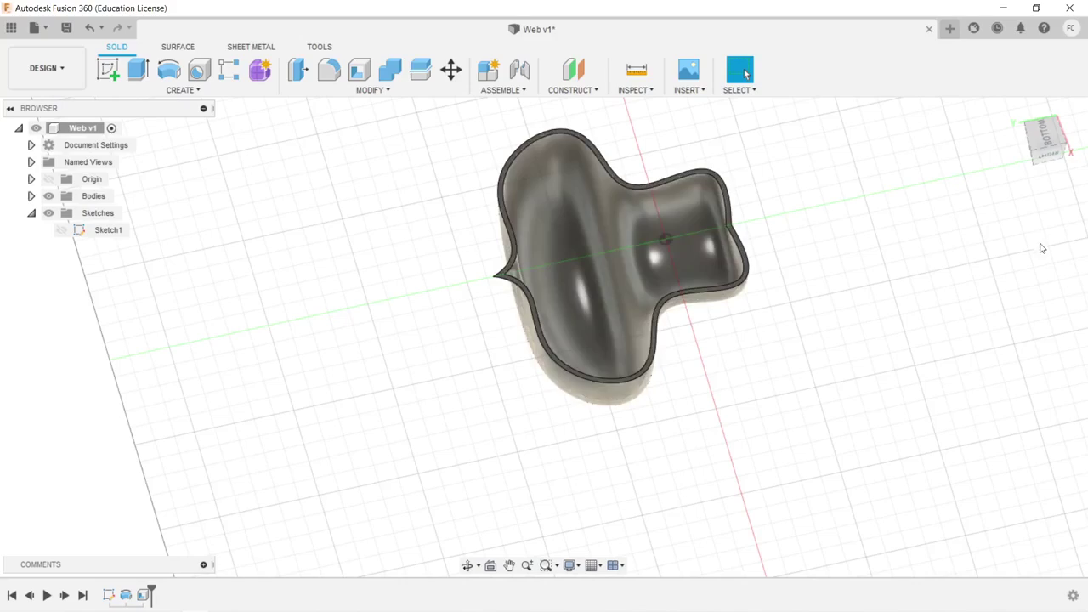
Step: Create an offset construction plane from the XY plane at a distance of 0 in
mouse_move(1047, 143)
left_mouse_down()
mouse_move(1042, 114)
mouse_move(1049, 145)
left_mouse_up()
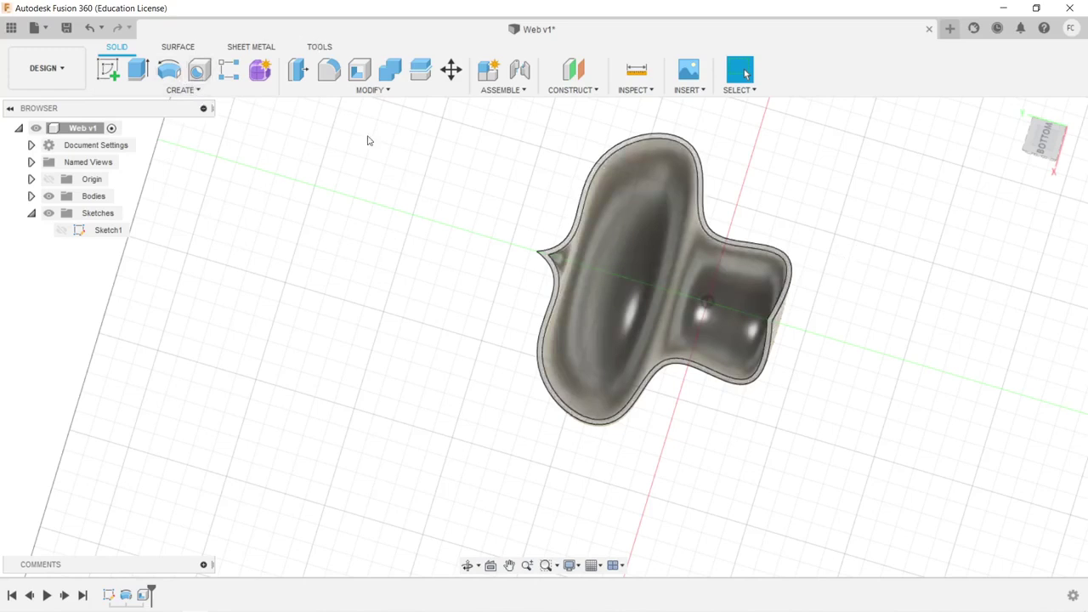
left_click(575, 71)
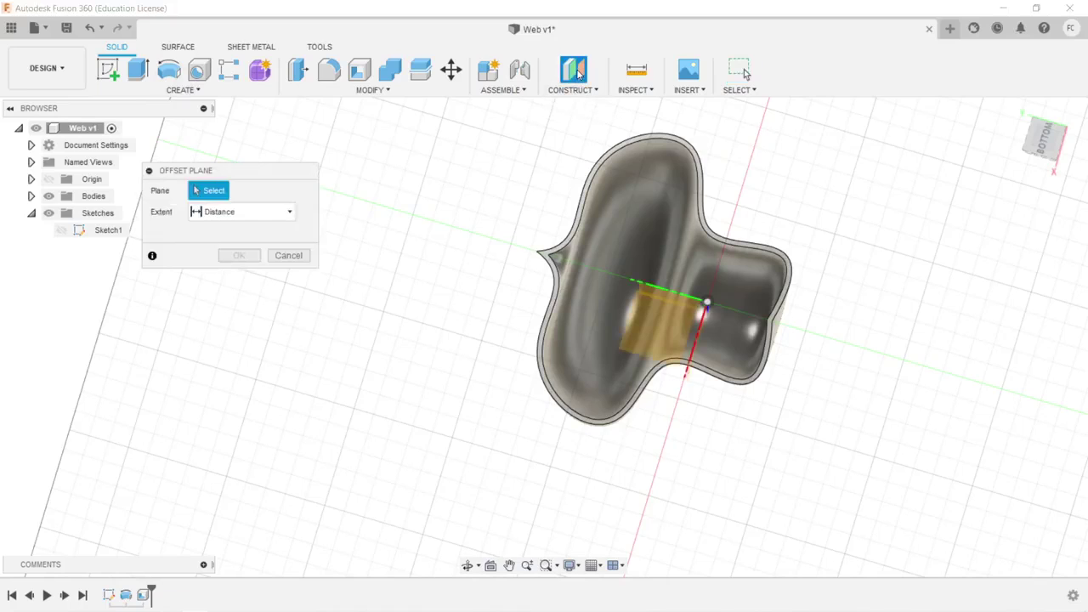
left_click(652, 338)
left_click_drag(1046, 138, 1044, 136)
left_click(1029, 111)
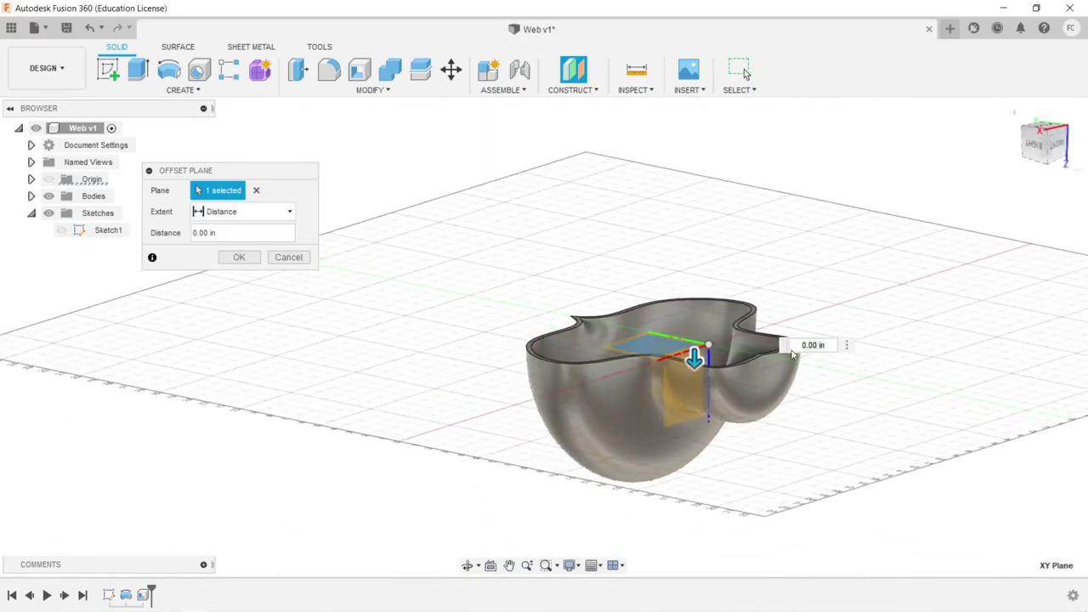
left_click(239, 258)
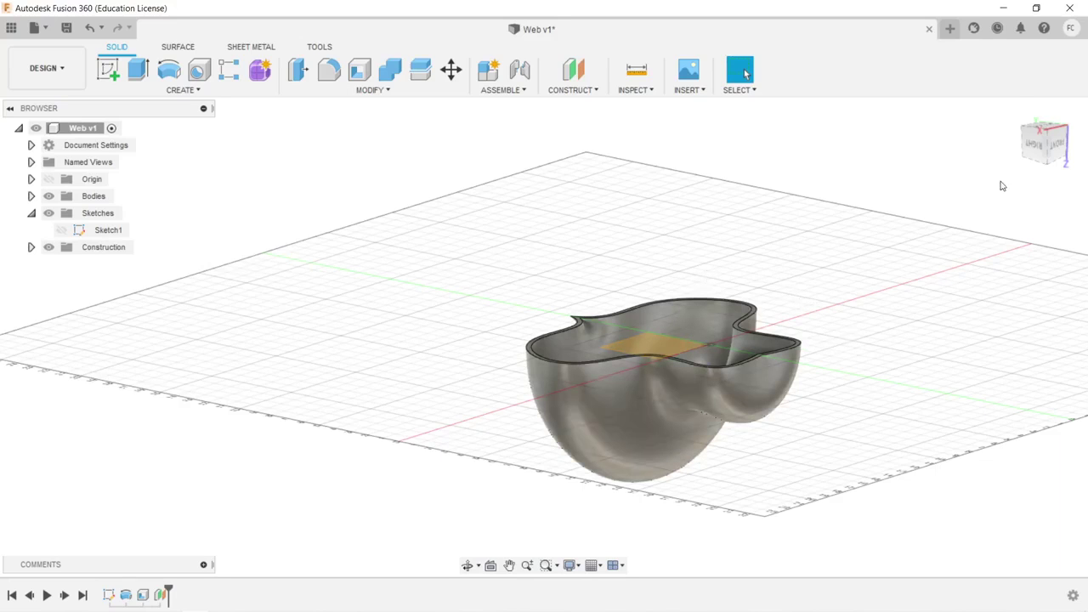
Step: Start a new sketch on the offset construction plane at the shell's open face
mouse_move(1048, 156)
left_mouse_down()
mouse_move(1042, 110)
mouse_move(1044, 149)
mouse_move(999, 200)
mouse_move(862, 304)
left_mouse_up()
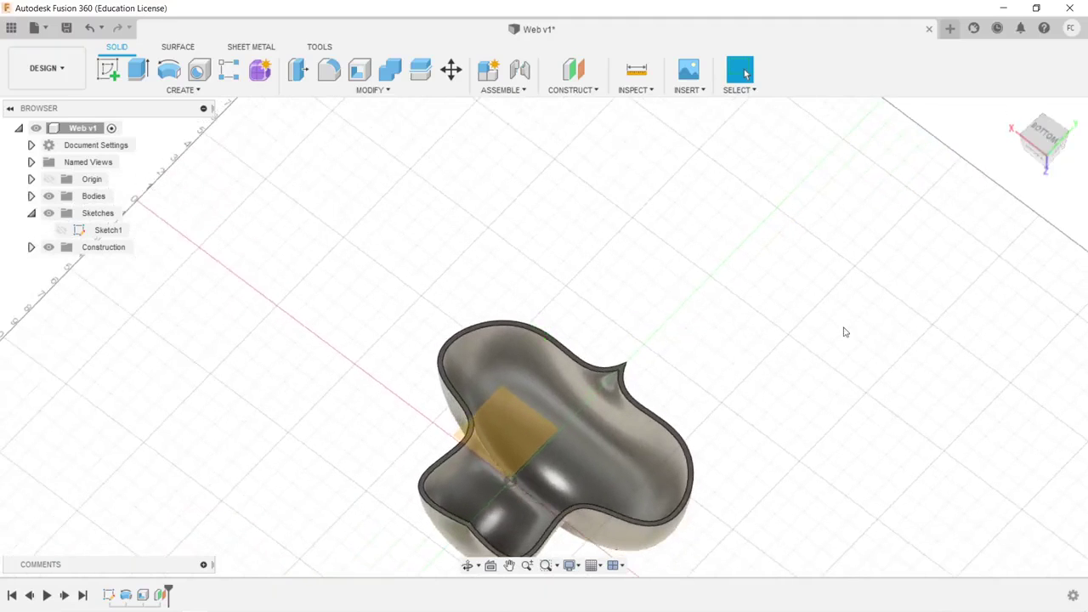
middle_click_drag(800, 343, 858, 195)
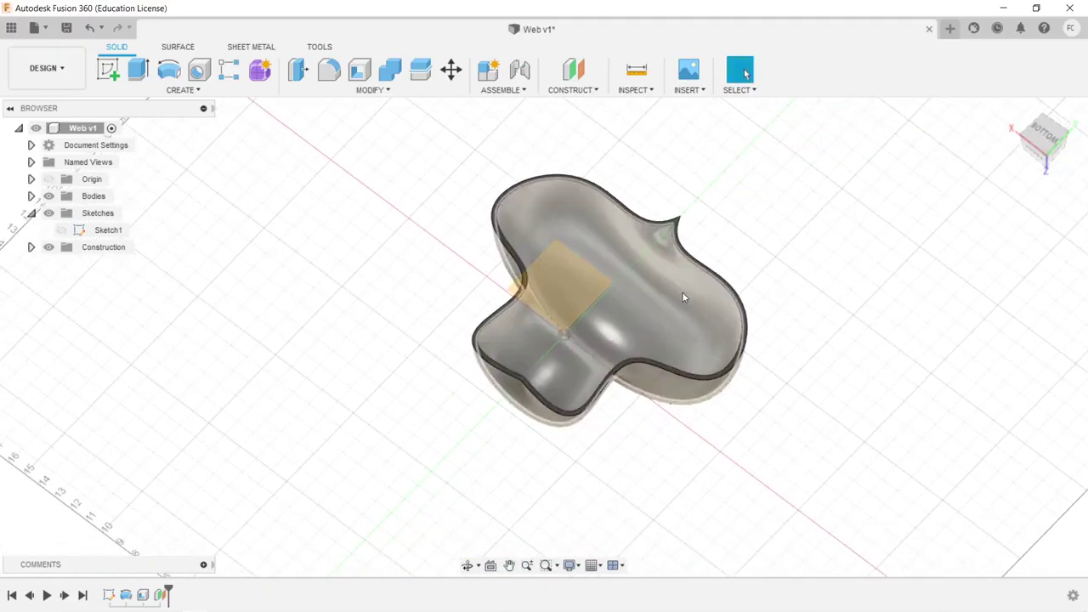
left_click(1051, 138)
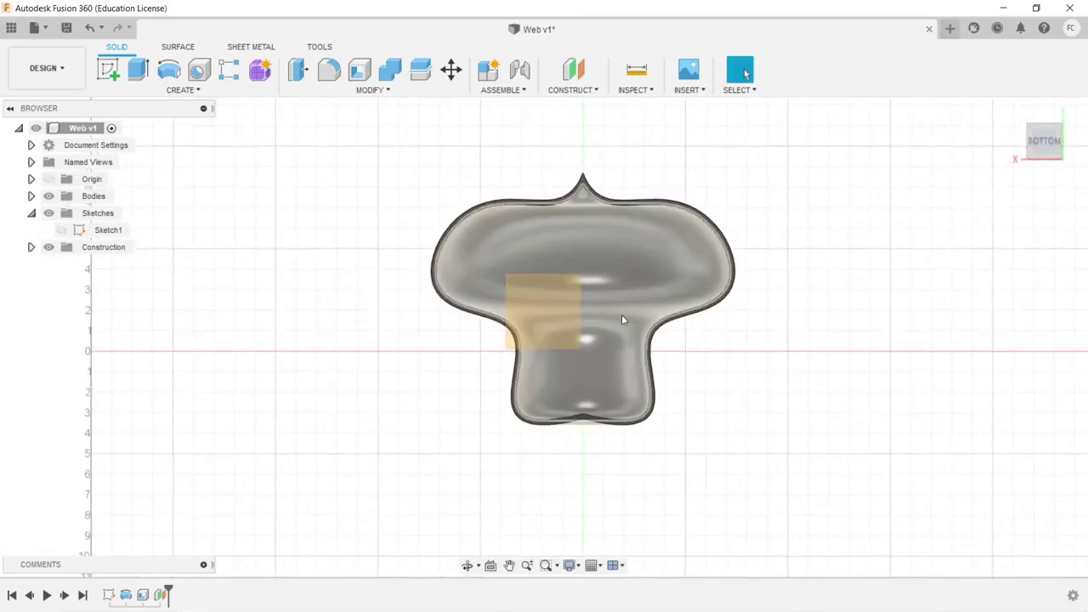
left_click(108, 70)
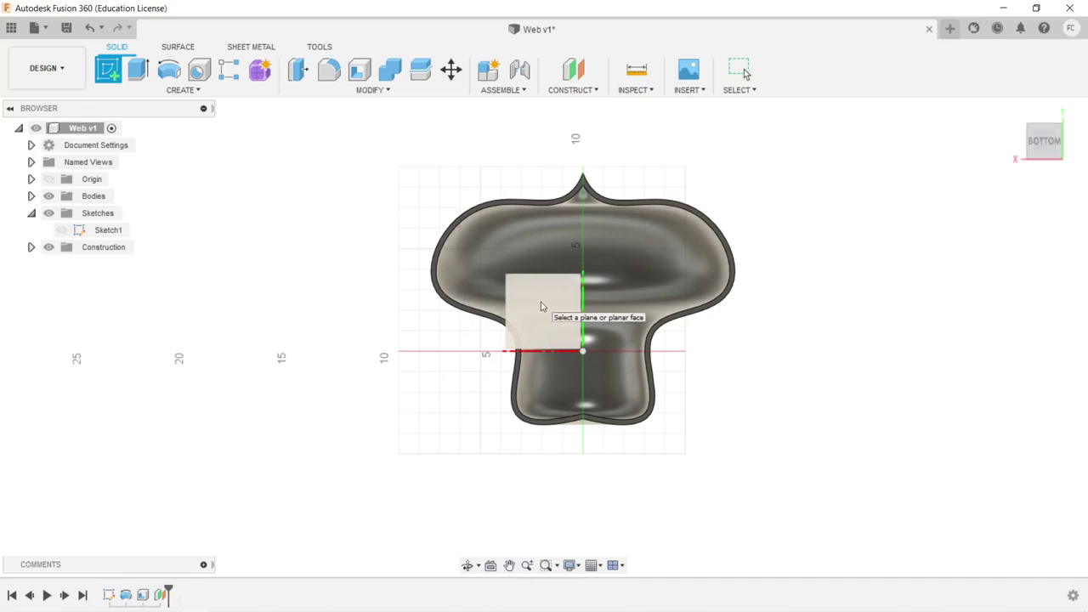
left_click(541, 306)
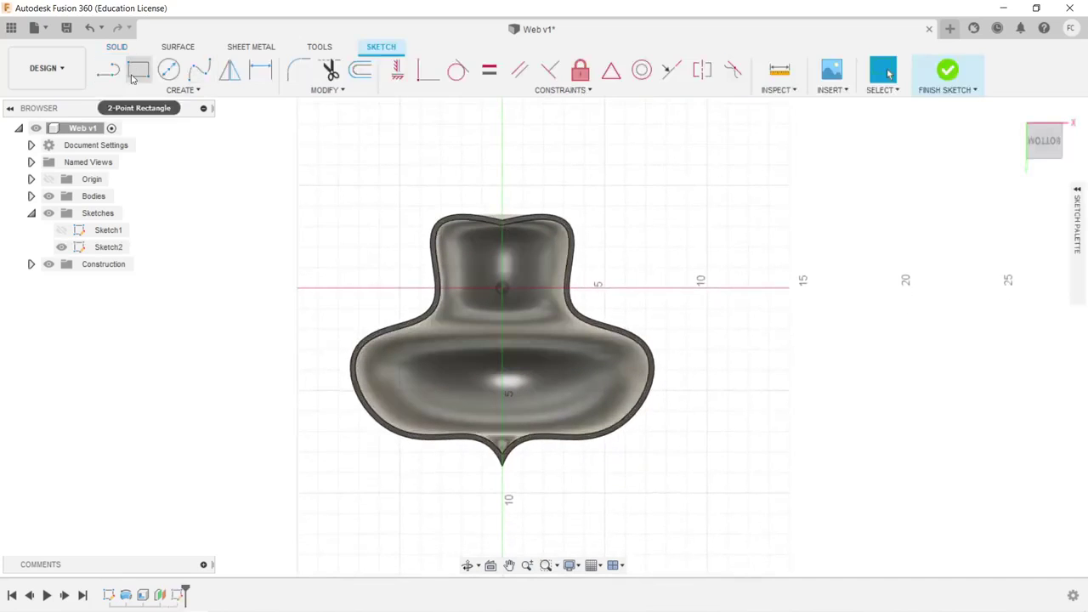
Step: Draw three parallel vertical lines about 8.4 in long across the opening, one on the centre axis and one on either side
left_click(108, 75)
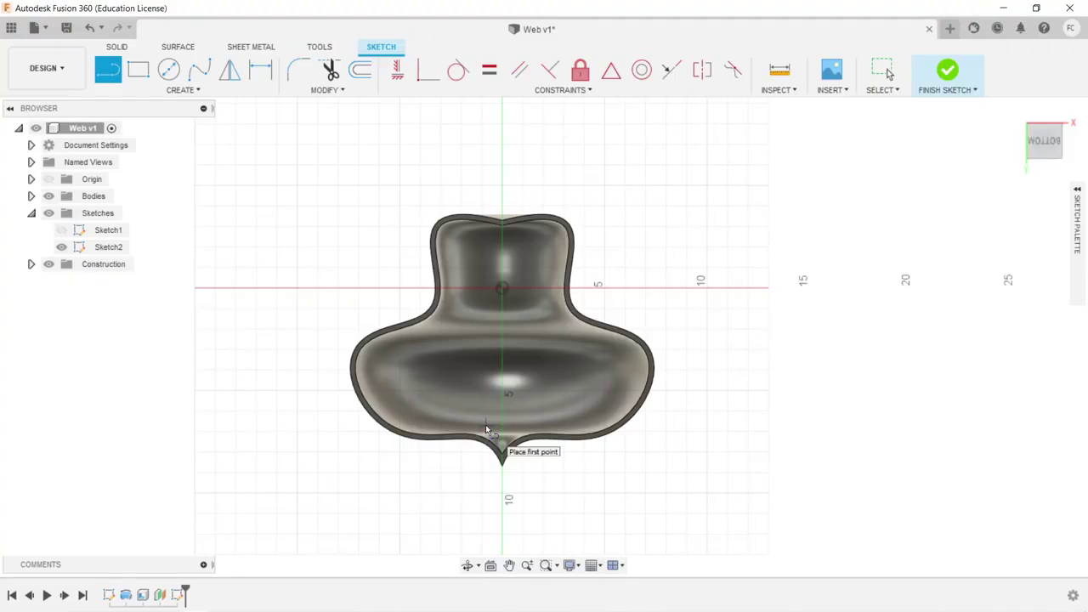
left_click(463, 239)
left_click(462, 410)
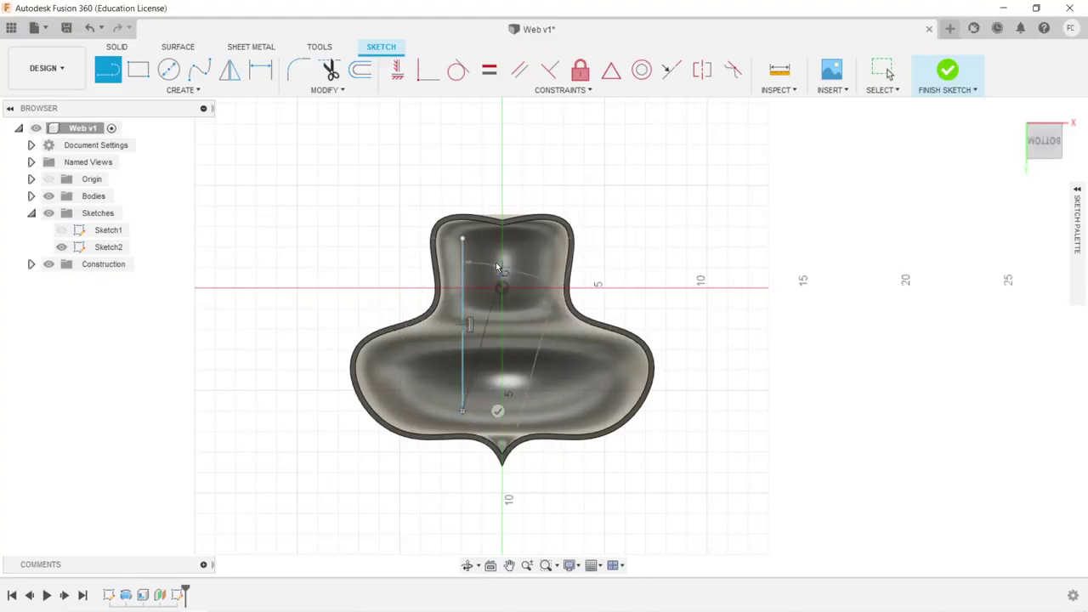
left_click(462, 412)
left_click(540, 238)
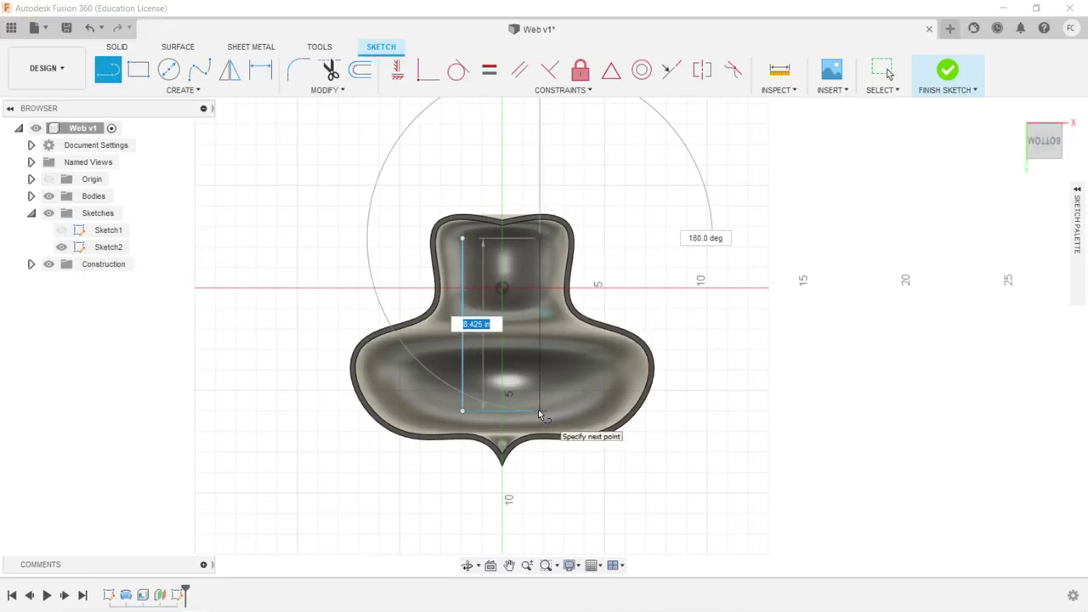
left_click(539, 411)
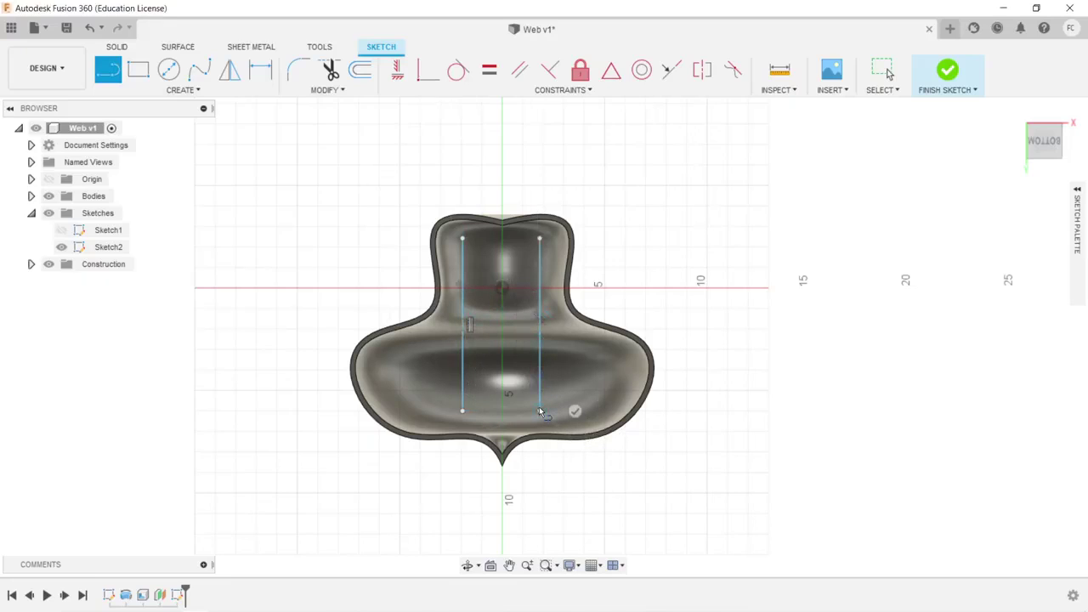
left_click(502, 239)
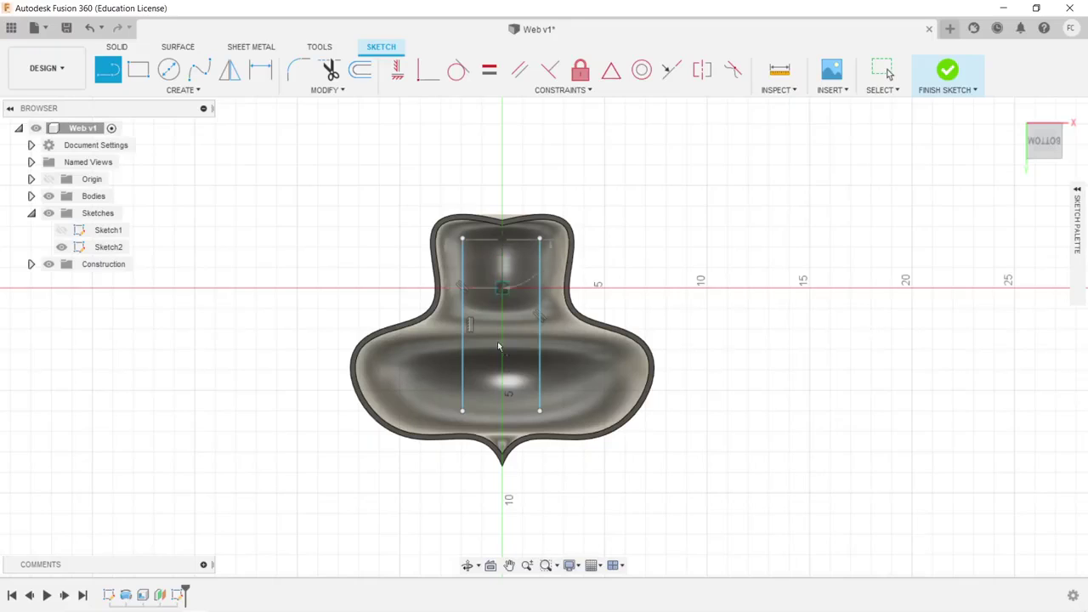
left_click(501, 412)
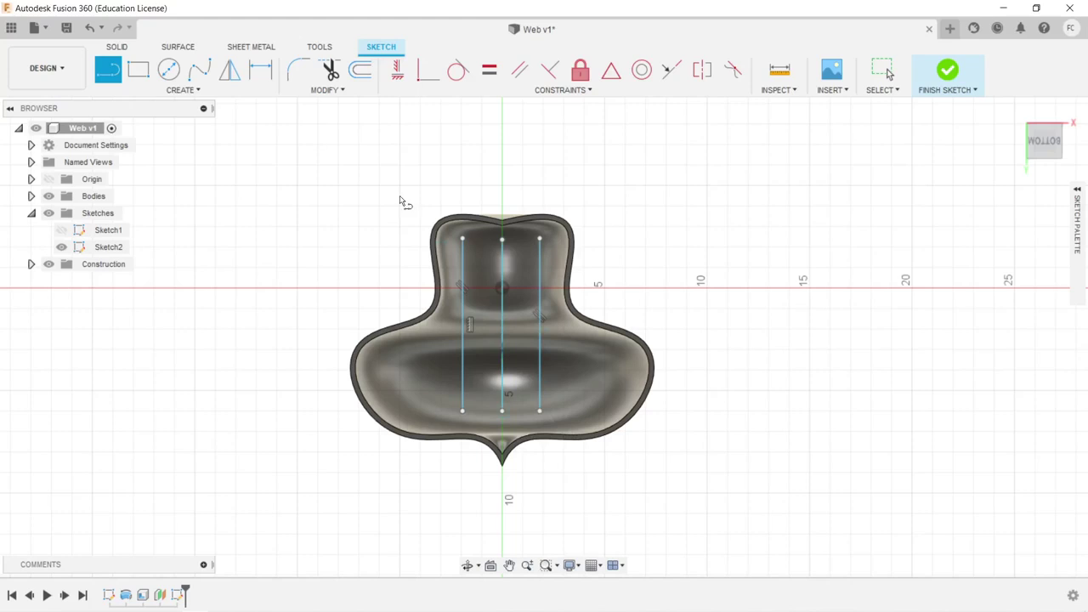
Step: Draw four horizontal lines crossing the vertical ones, two in the narrow section and two in the wide section, and finish the sketch
left_click(454, 270)
left_click(551, 270)
left_click(455, 316)
left_click(551, 316)
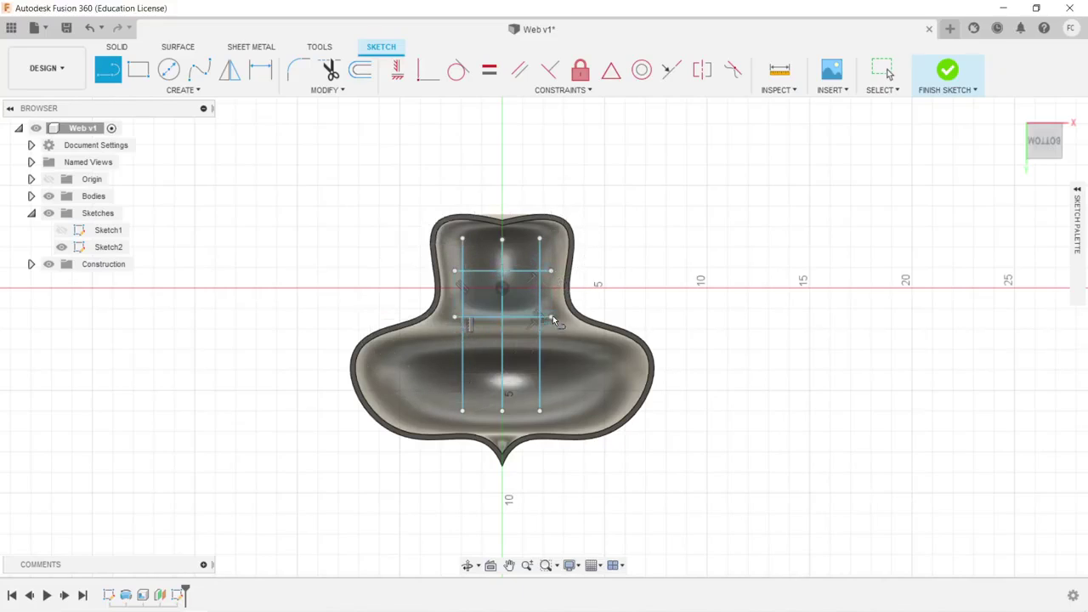
left_click(396, 363)
left_click(599, 363)
left_click(396, 401)
left_click(599, 400)
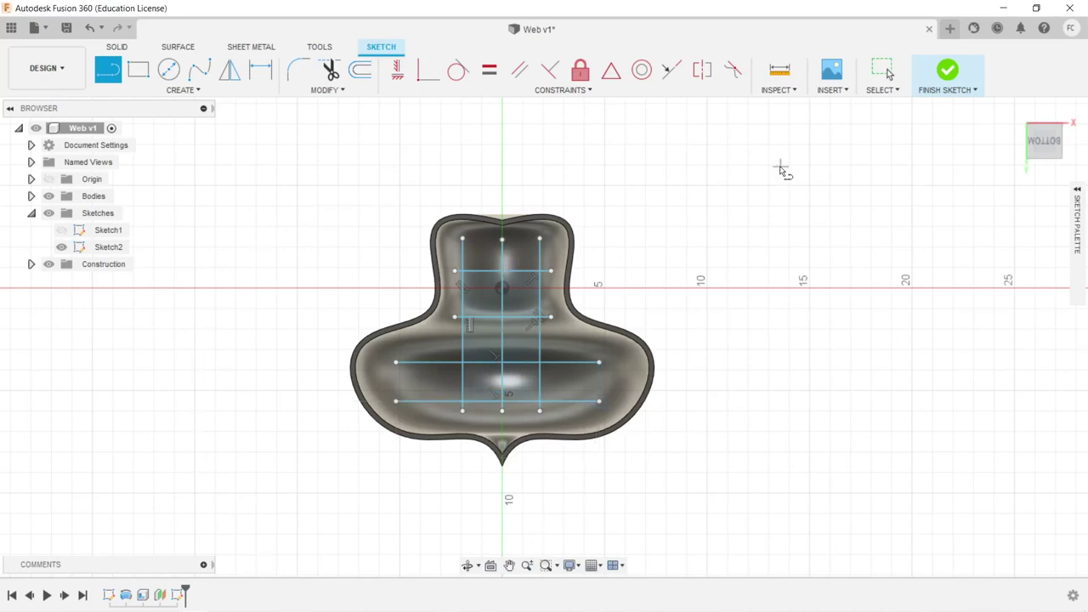
left_click(949, 74)
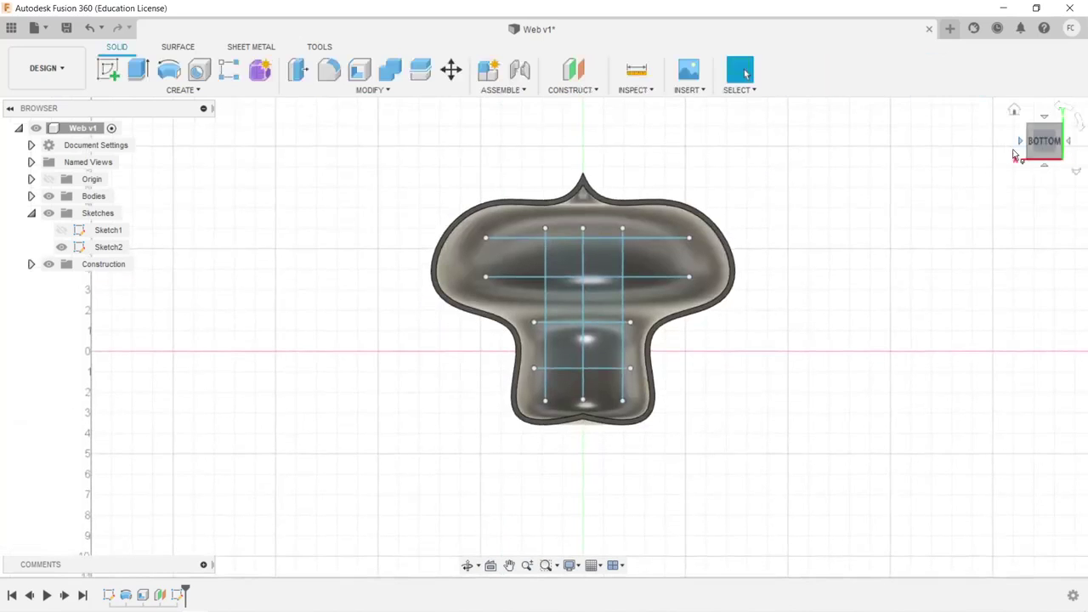
Step: Start a Web feature with all seven lines of the grid sketch as its curves
mouse_move(1051, 132)
left_mouse_down()
mouse_move(1016, 103)
mouse_move(1010, 126)
mouse_move(1050, 139)
left_mouse_up()
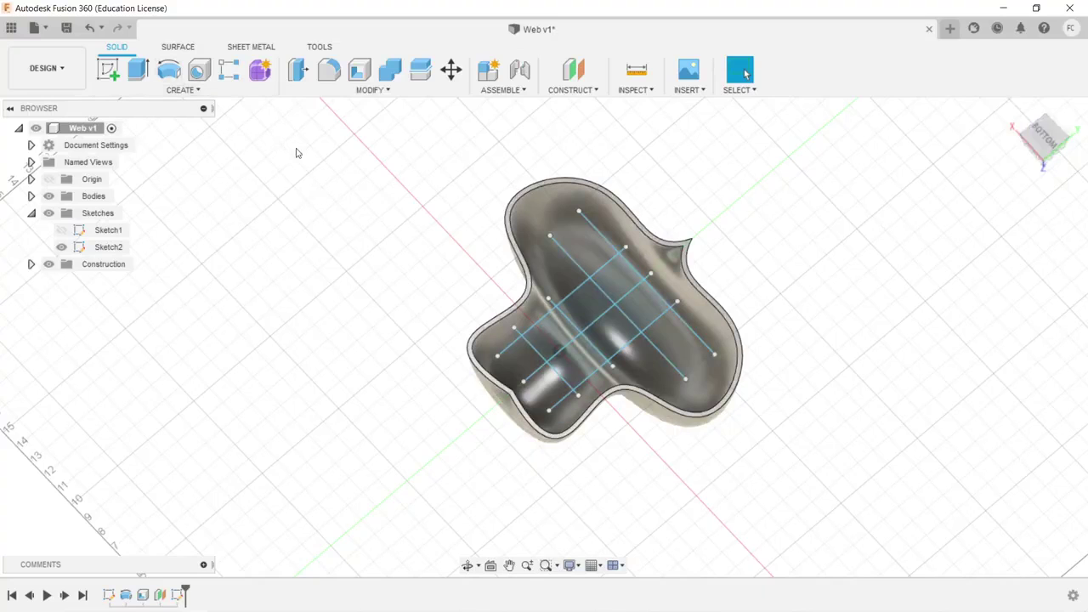
left_click(183, 89)
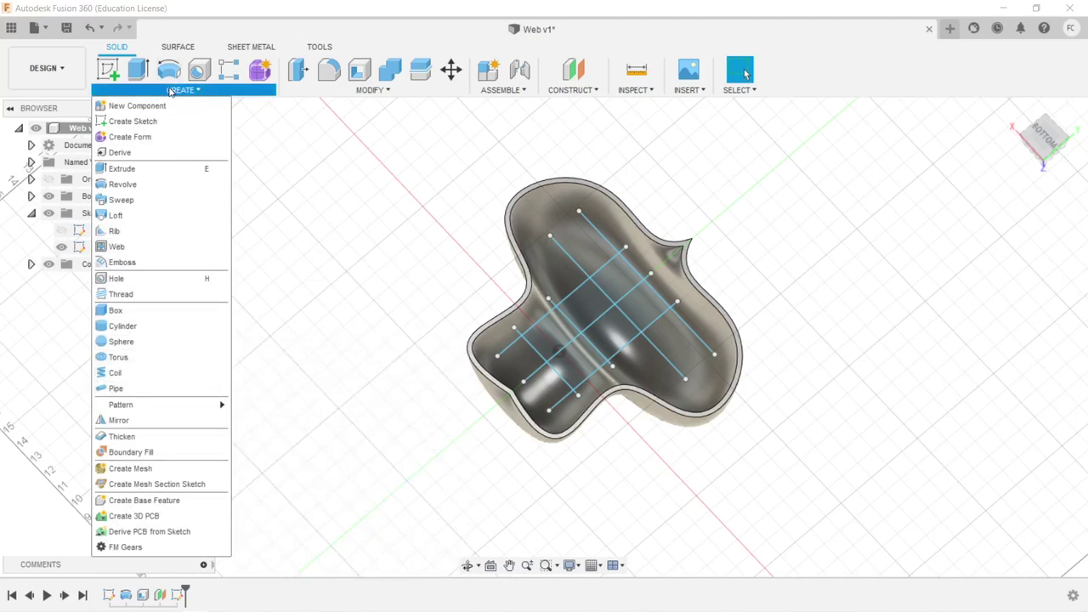
left_click(128, 248)
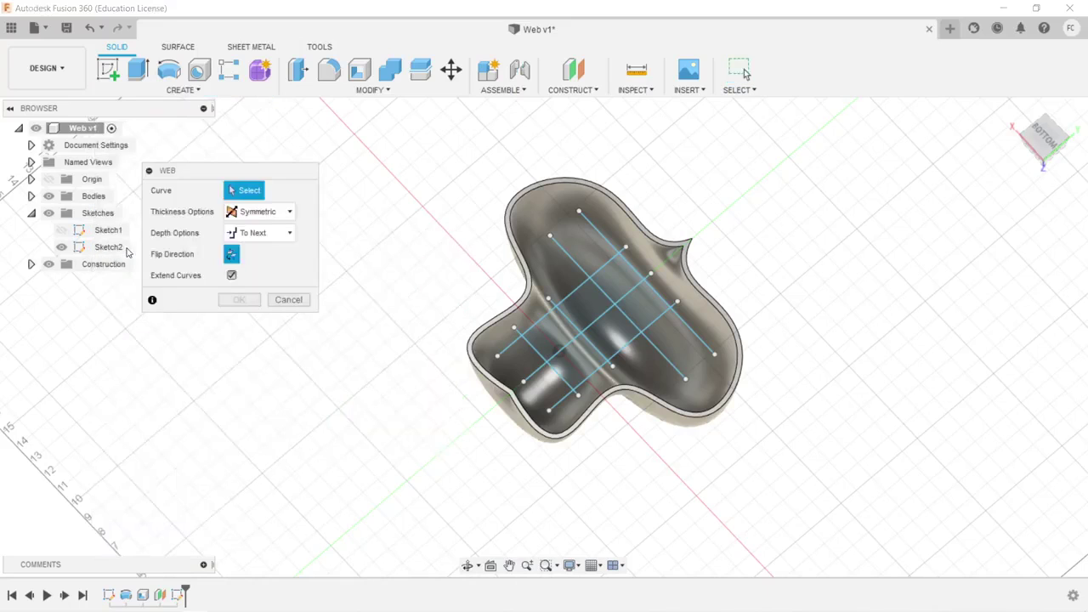
left_click(607, 241)
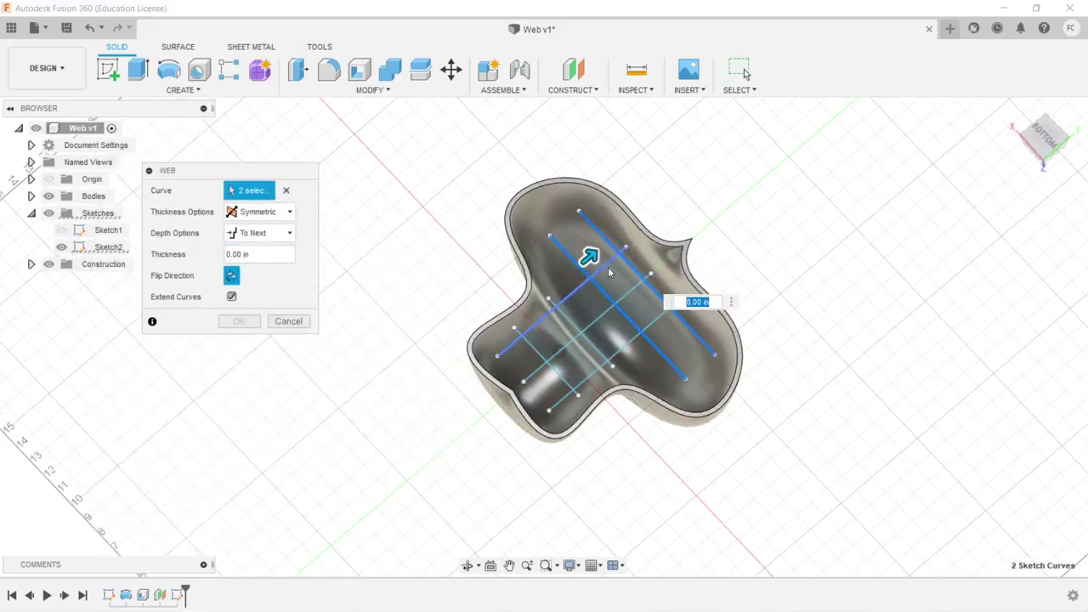
left_click(610, 274)
left_click(639, 294)
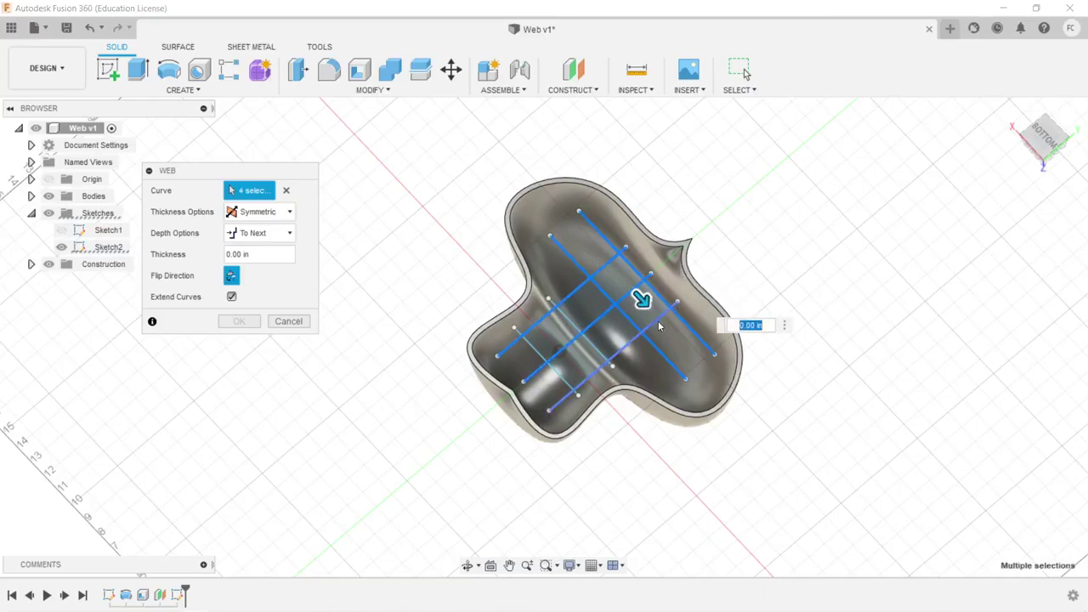
left_click(660, 321)
left_click(666, 329)
left_click(594, 347)
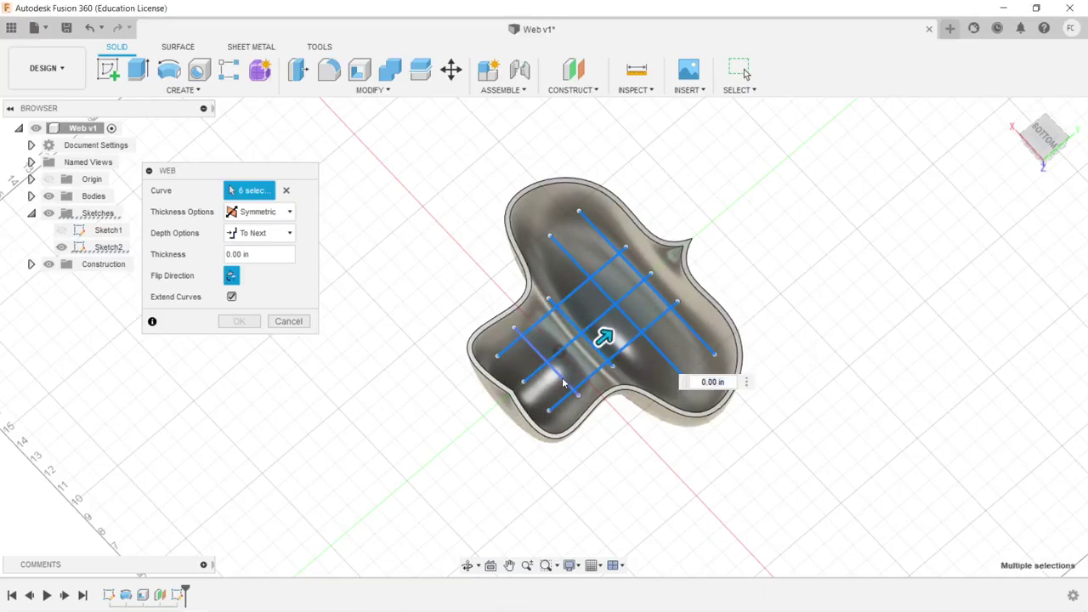
left_click(563, 380)
Step: Set the web thickness to 0.125 in with symmetric thickness, To Next depth and extended curves, and create the web
left_click_drag(242, 260, 218, 262)
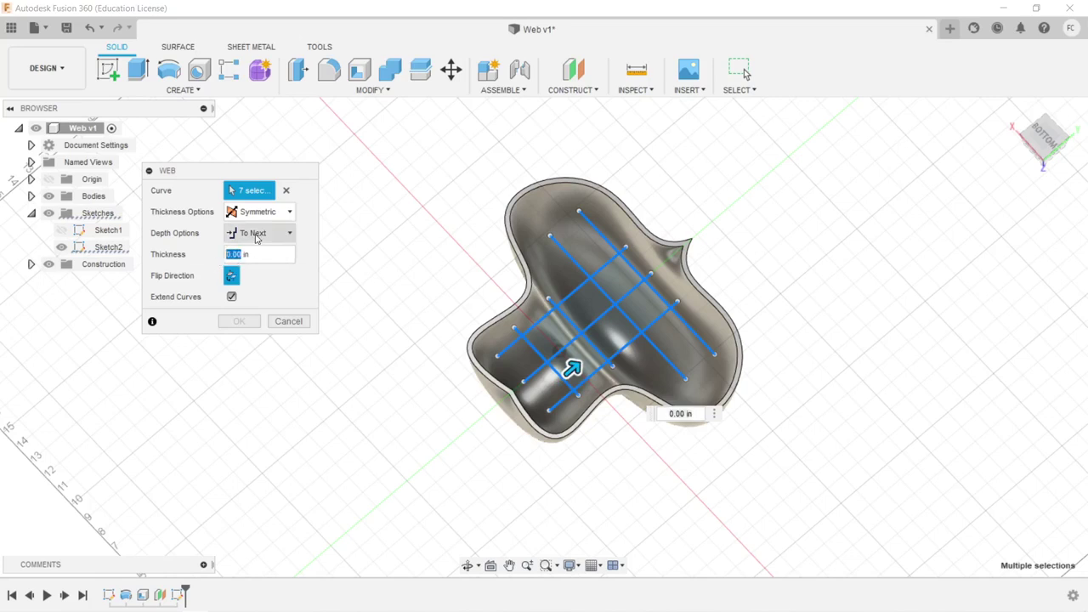
key("BackSpace")
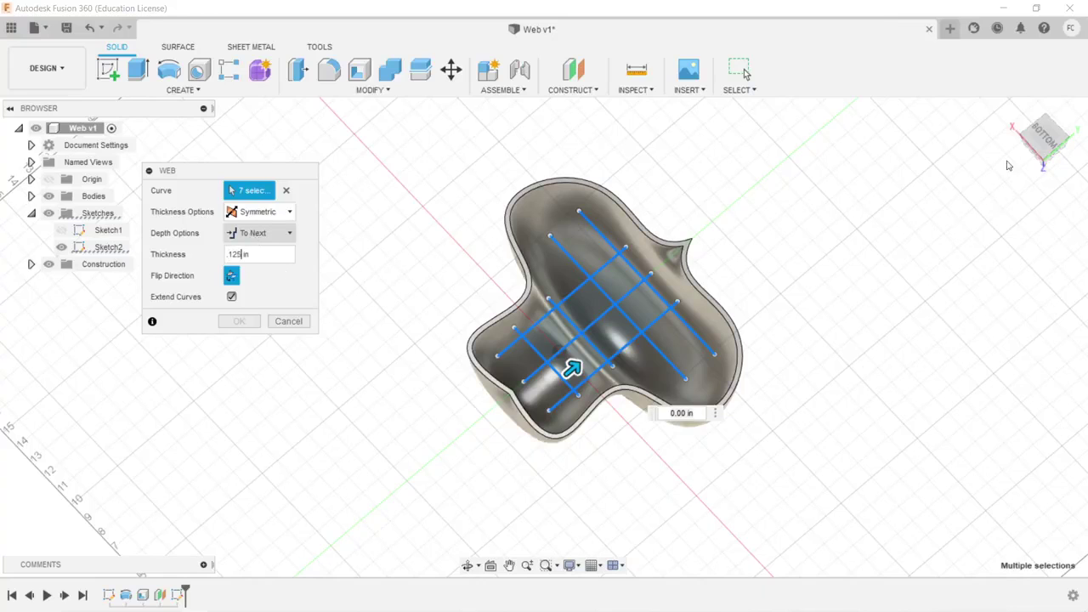
mouse_move(1053, 143)
left_mouse_down()
mouse_move(1035, 125)
mouse_move(1032, 136)
left_mouse_up()
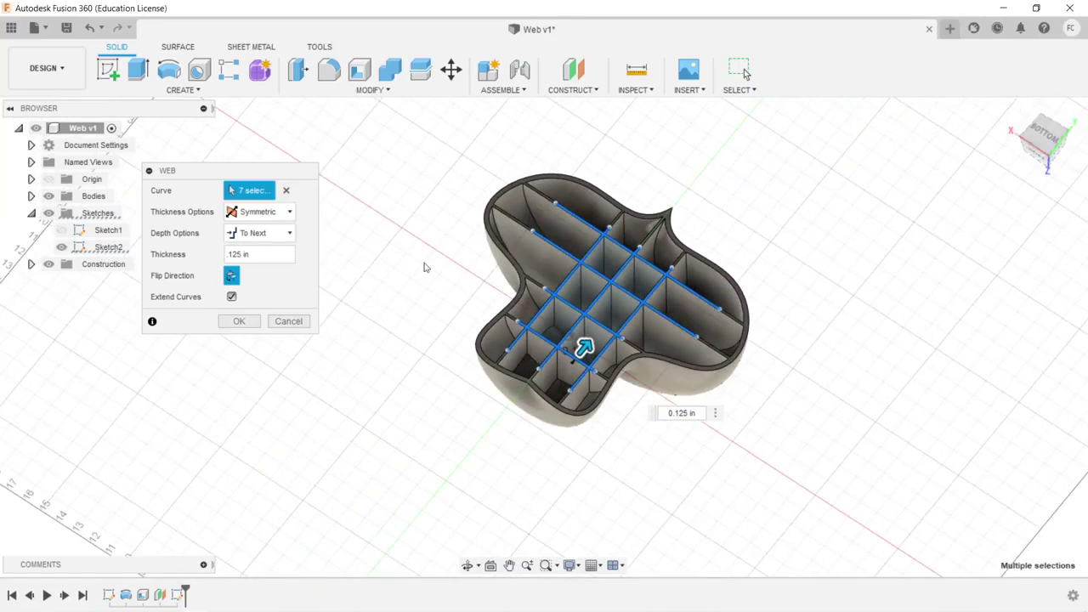
left_click(231, 275)
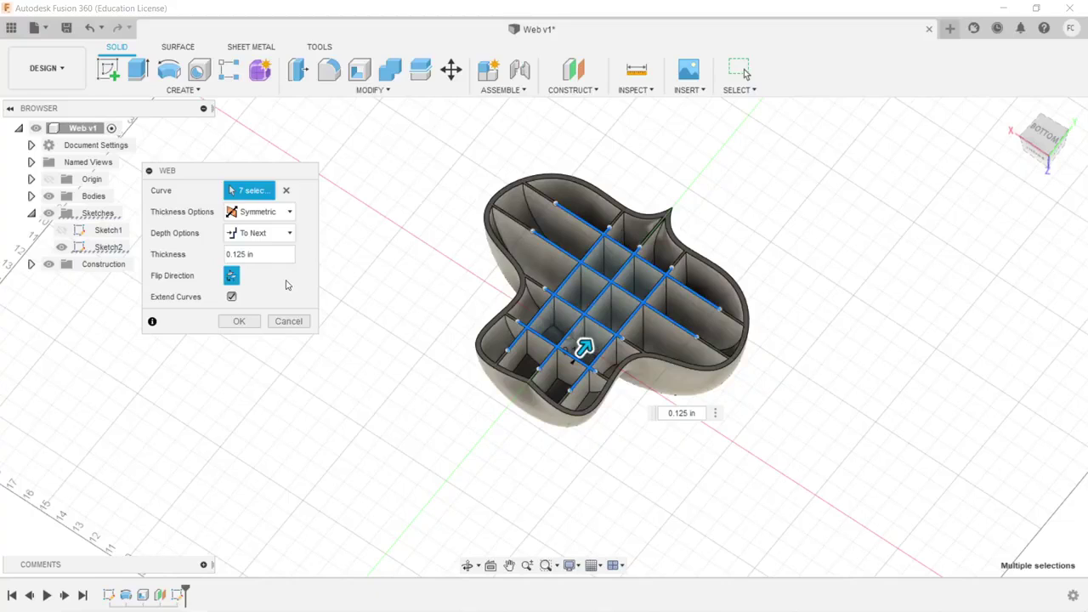
left_click(239, 321)
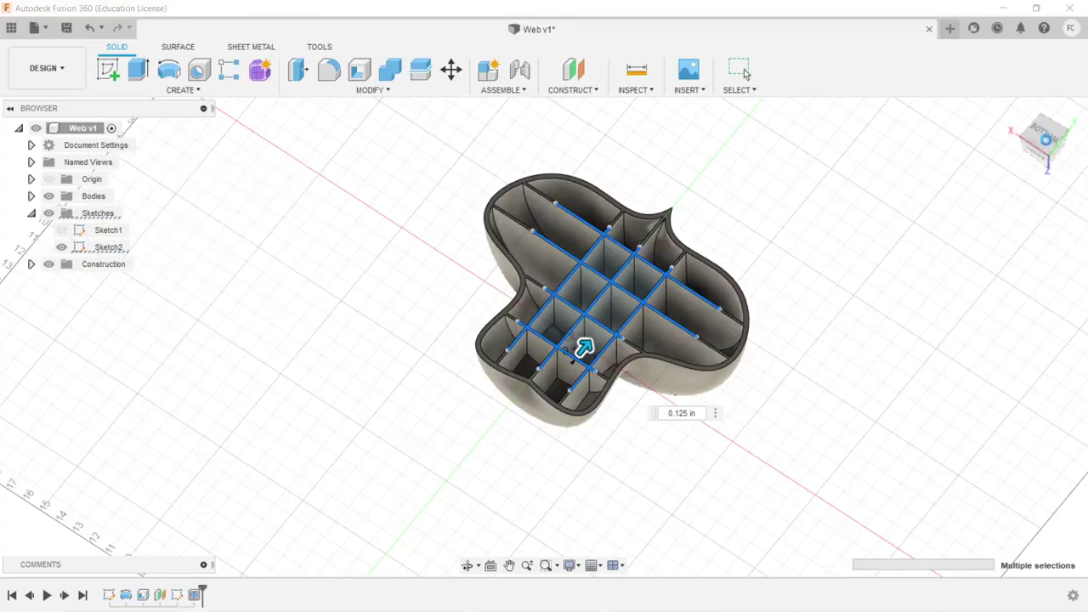
Step: Convert the webbed shell body into a component
left_click_drag(1044, 129, 1008, 136)
mouse_move(595, 323)
middle_mouse_down("shift")
mouse_move(595, 277)
mouse_move(629, 327)
mouse_move(613, 357)
mouse_move(587, 331)
middle_mouse_up("shift")
middle_click_drag(463, 289, 462, 308, "shift")
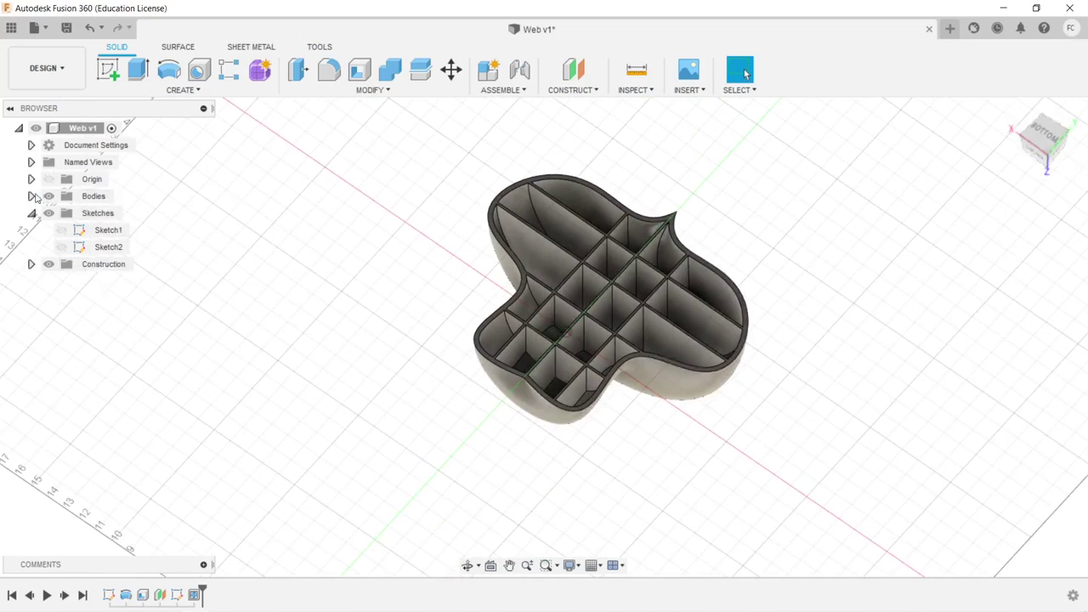
left_click(30, 195)
right_click(106, 213)
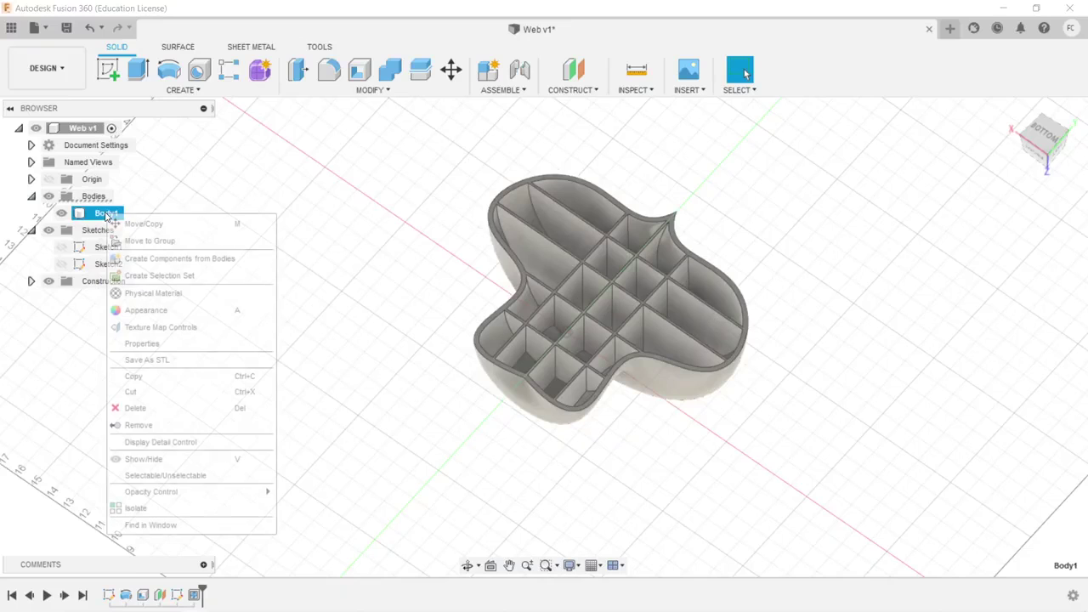
left_click(157, 258)
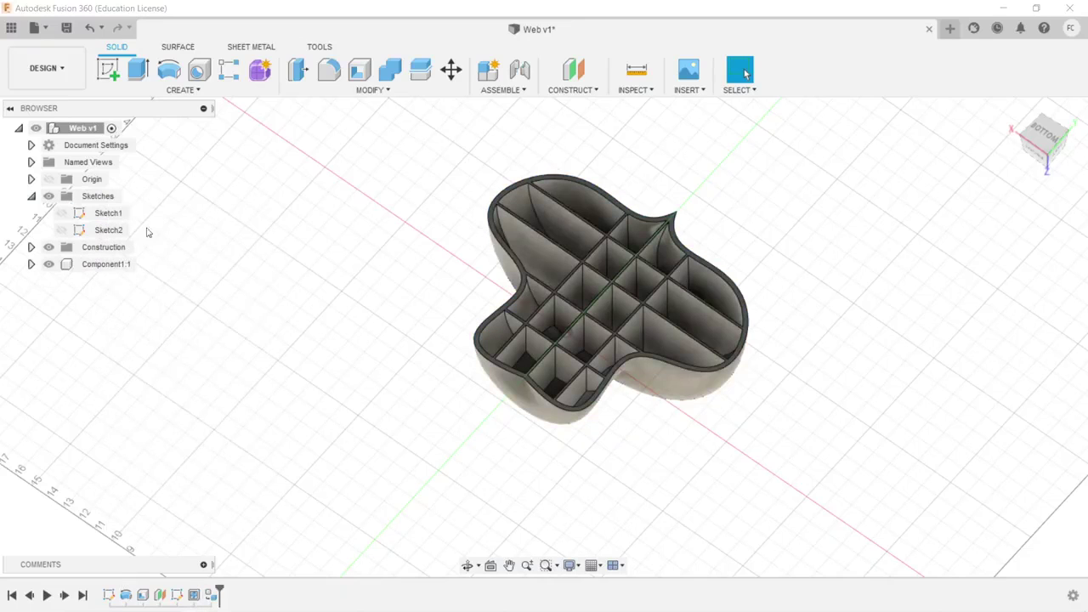
Step: Assign the physical material Plastic, Opaque Black from the Fusion 360 Material Library to the new component
right_click(129, 265)
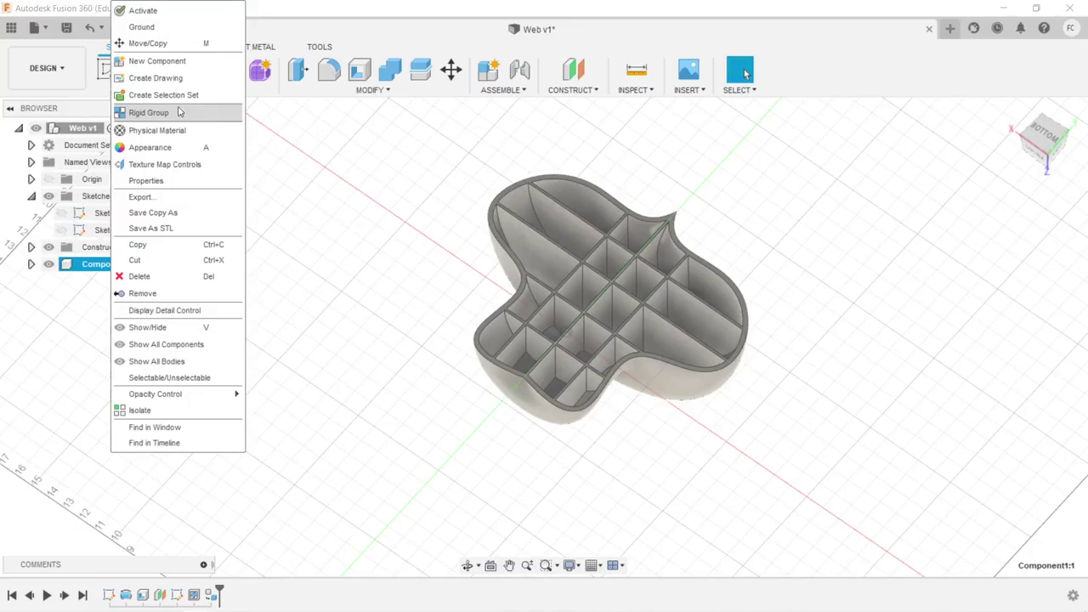
left_click(163, 130)
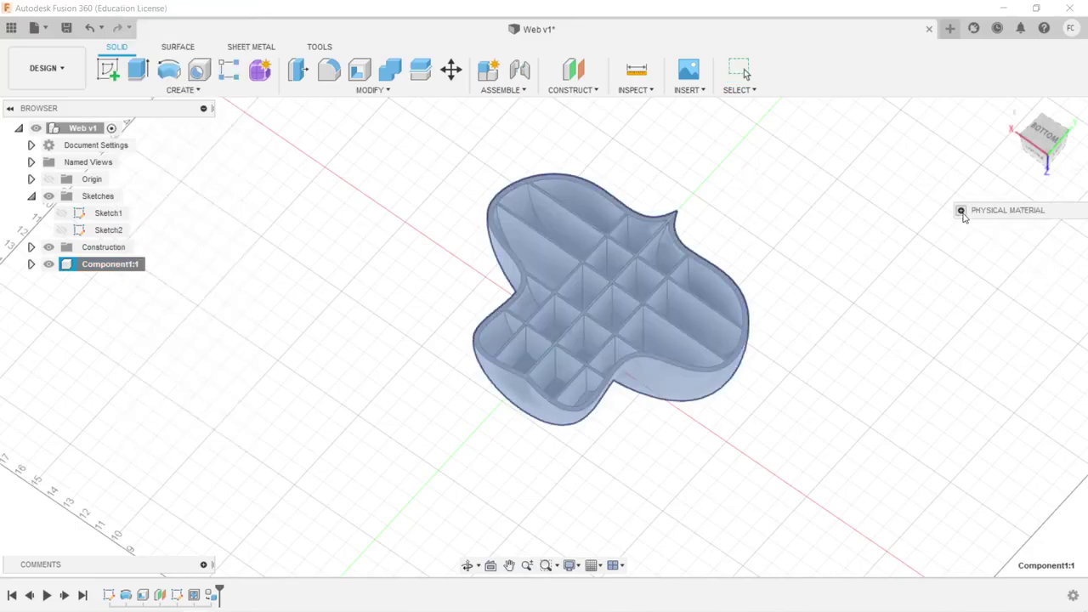
left_click(981, 212)
left_click_drag(1035, 215, 853, 159)
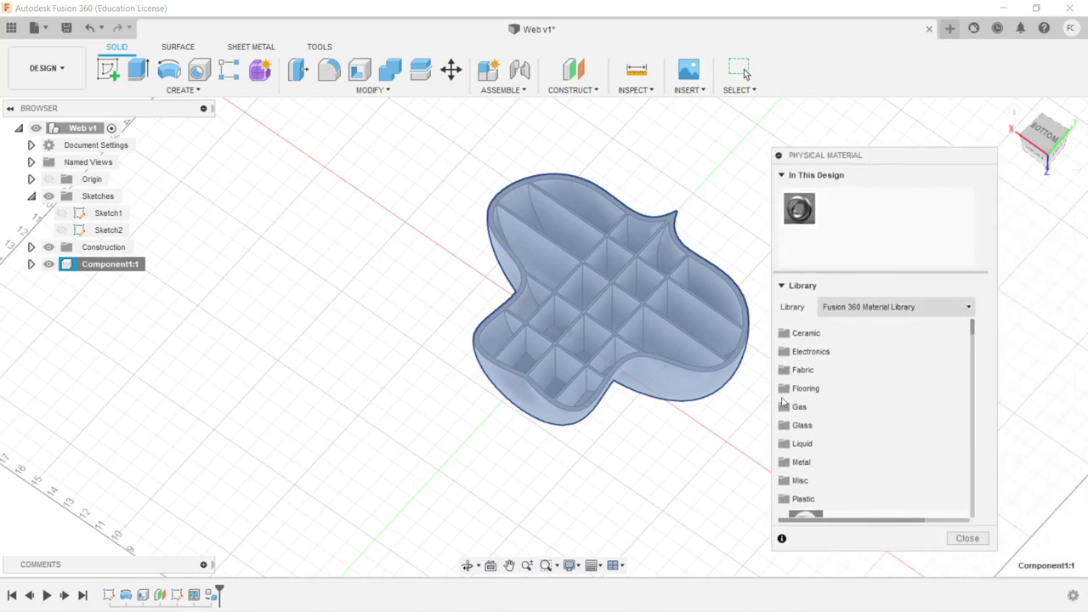
scroll(846, 418, "down", 5)
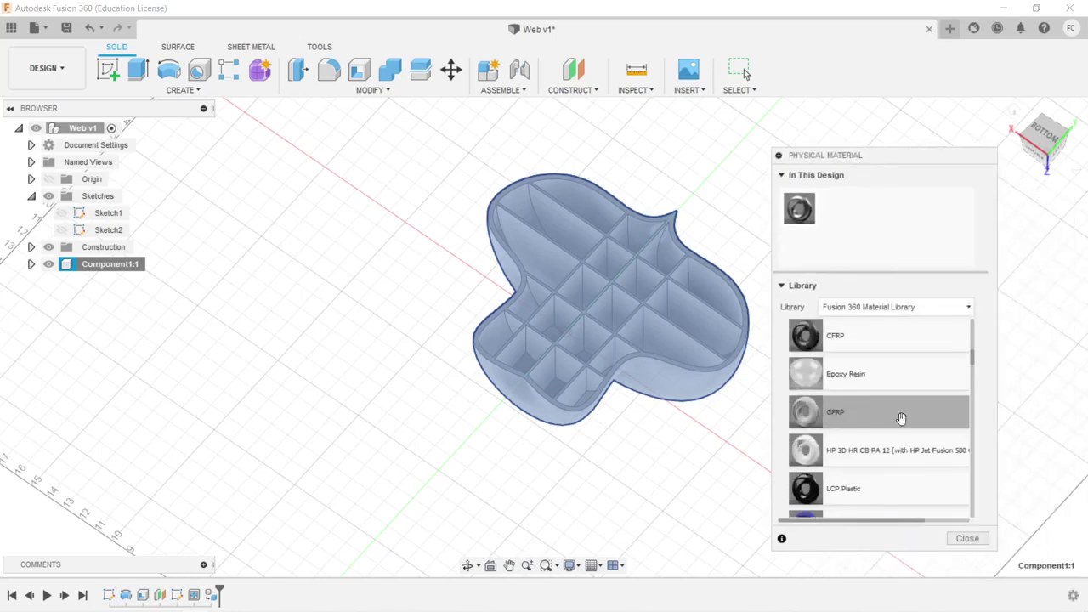
left_click_drag(971, 353, 972, 435)
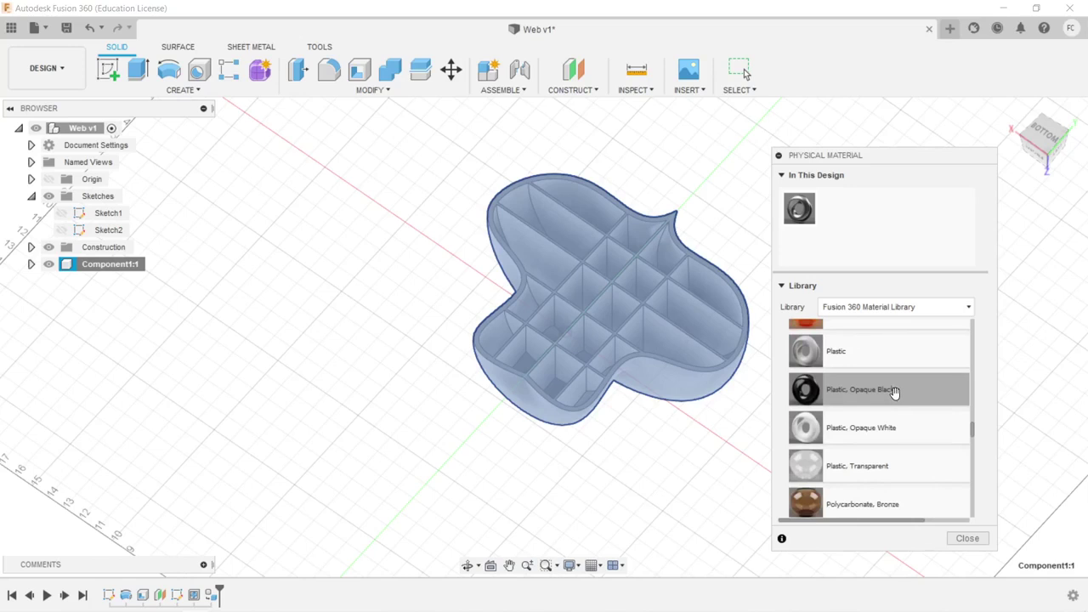
left_click_drag(805, 388, 642, 298)
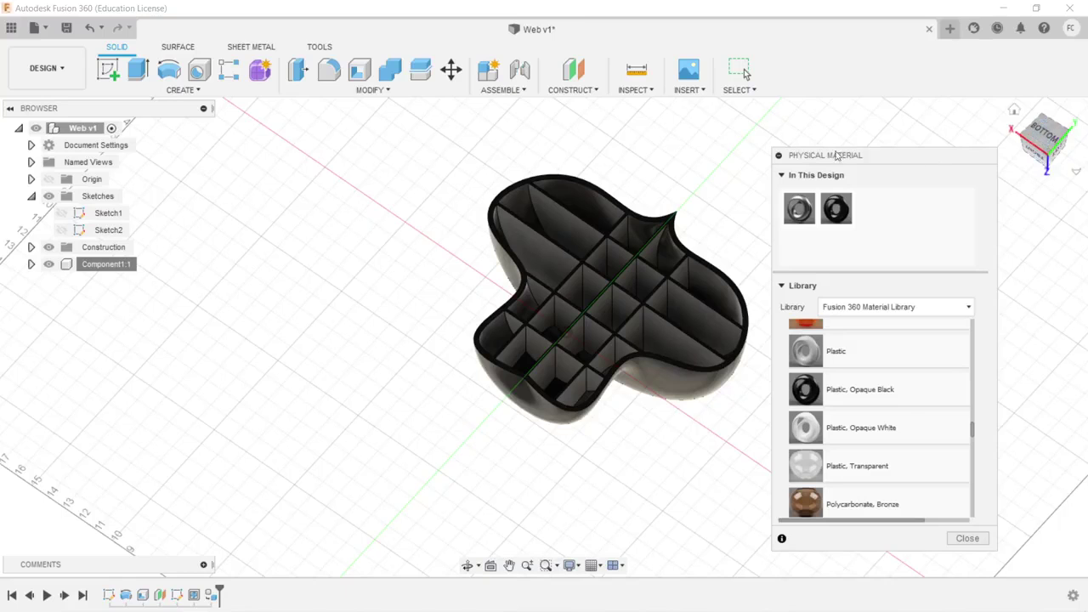
left_click(779, 156)
left_click_drag(804, 158, 937, 254)
left_click_drag(1043, 141, 1028, 121)
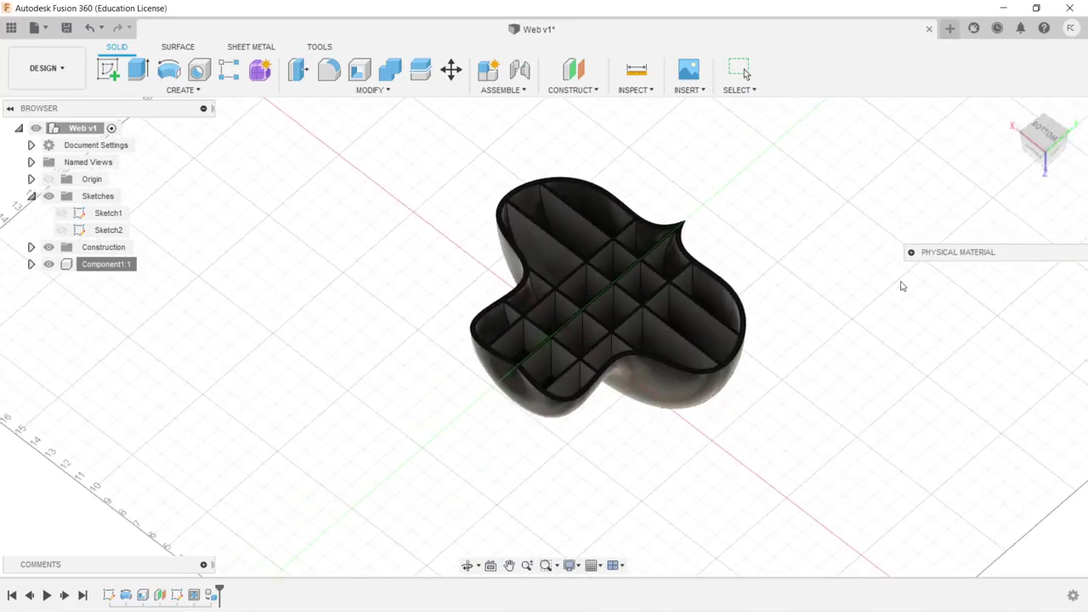